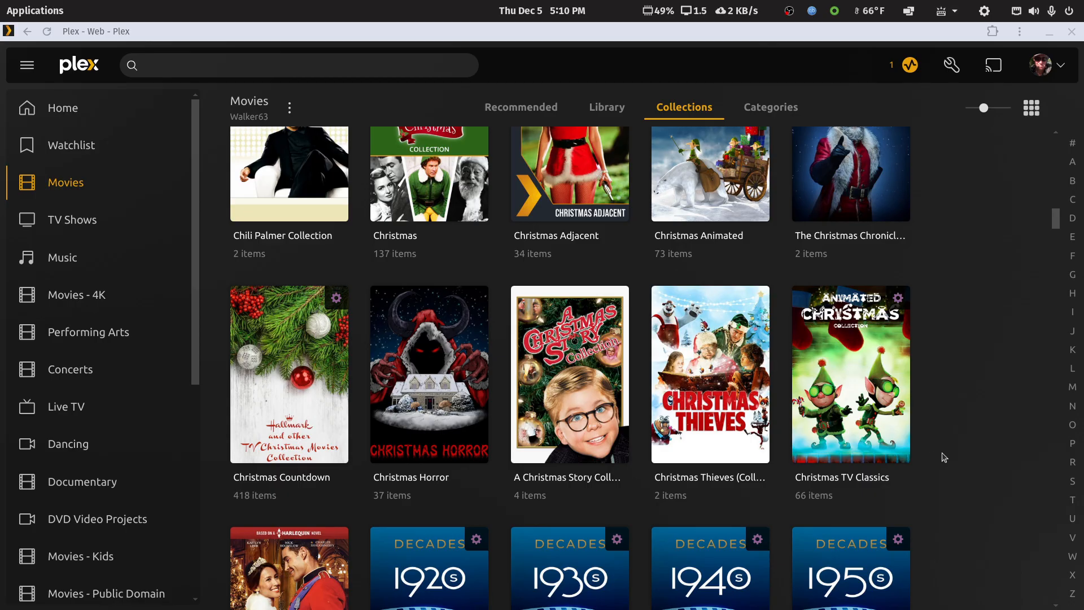
Step: Open the Christmas Countdown collection and bring up its filters for editing
mouse_move(314, 421)
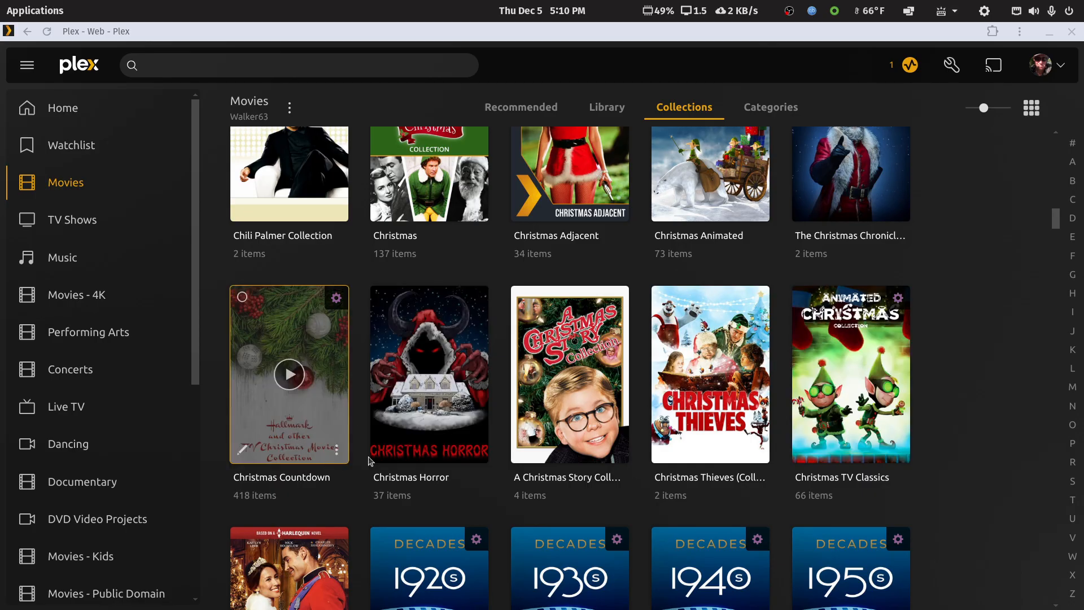
click(333, 396)
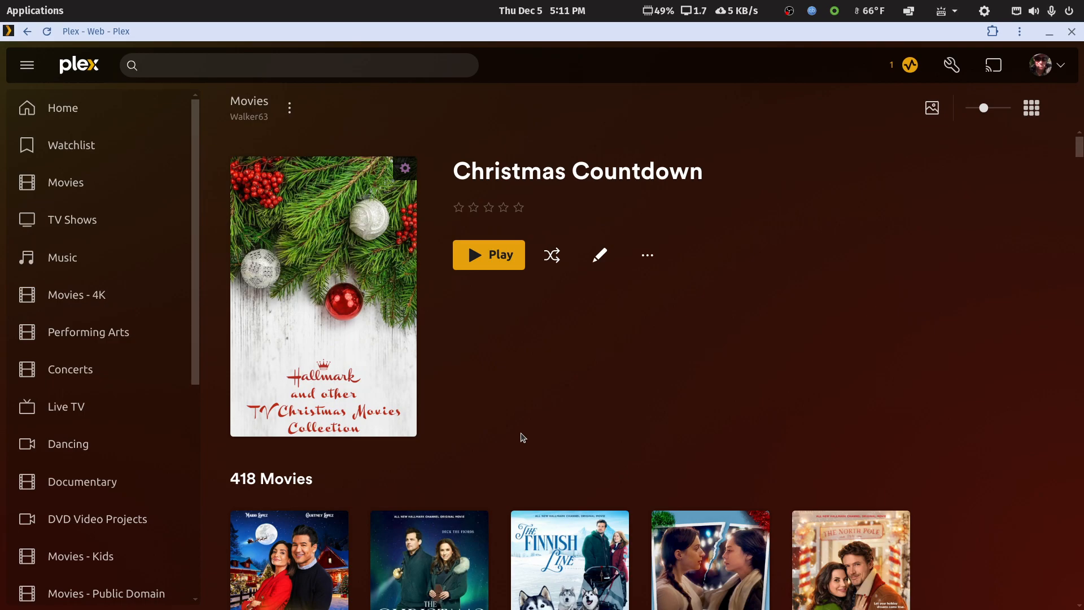
click(648, 259)
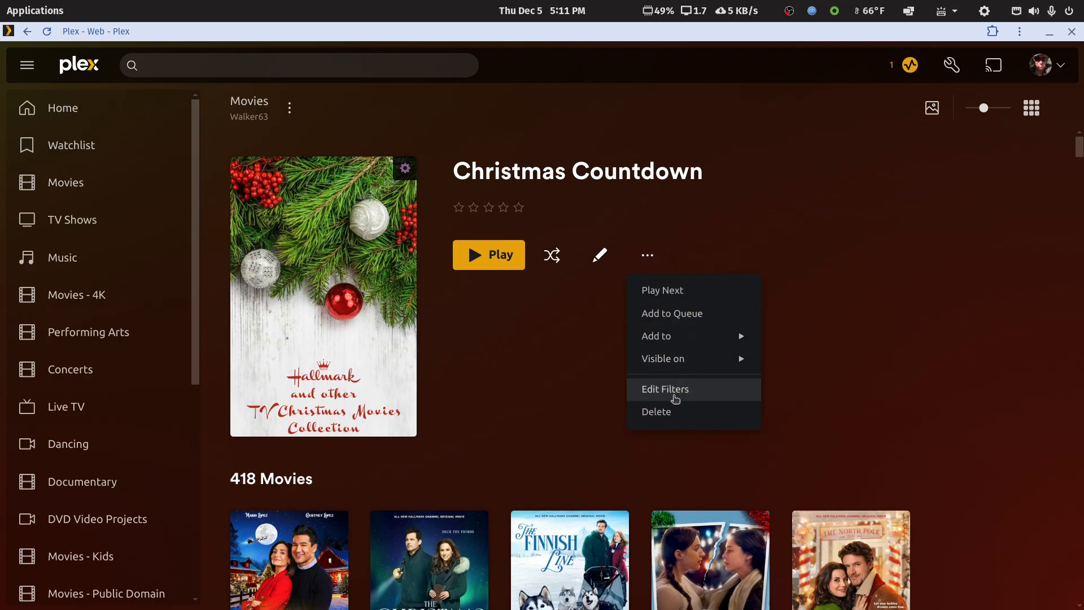
click(673, 394)
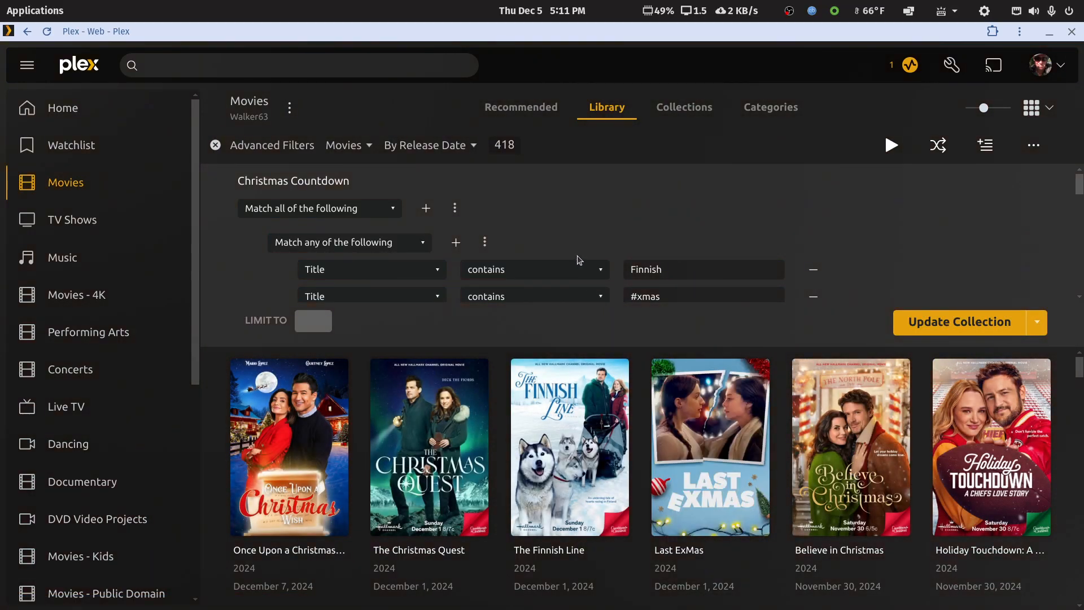
Step: Examine the Christmas Countdown filter rules, from the any-match title group down to the two closing genre conditions
scroll(745, 271, down, 15)
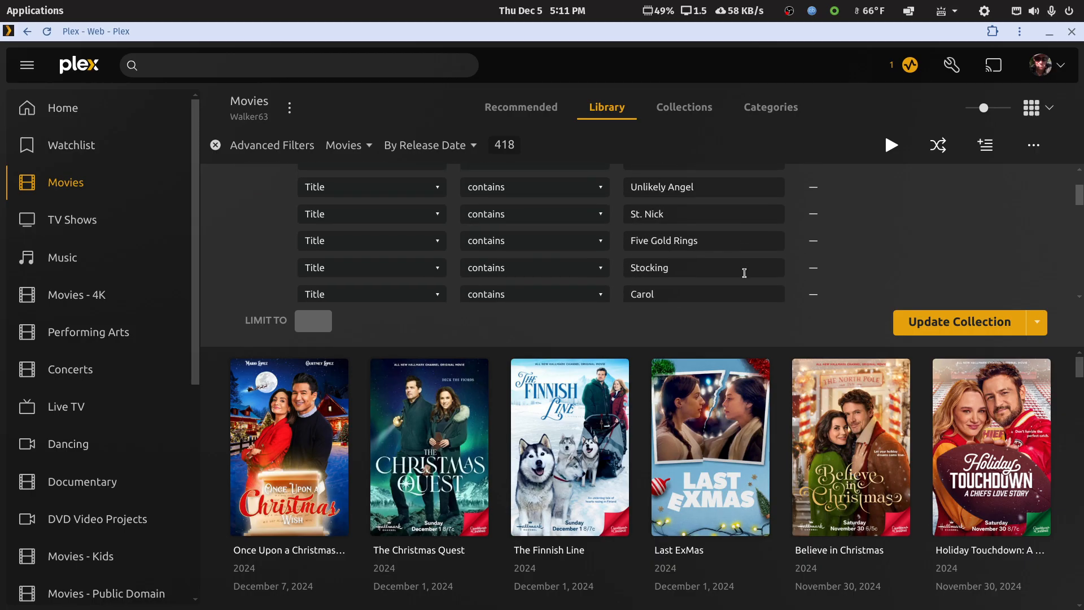
scroll(746, 276, down, 10)
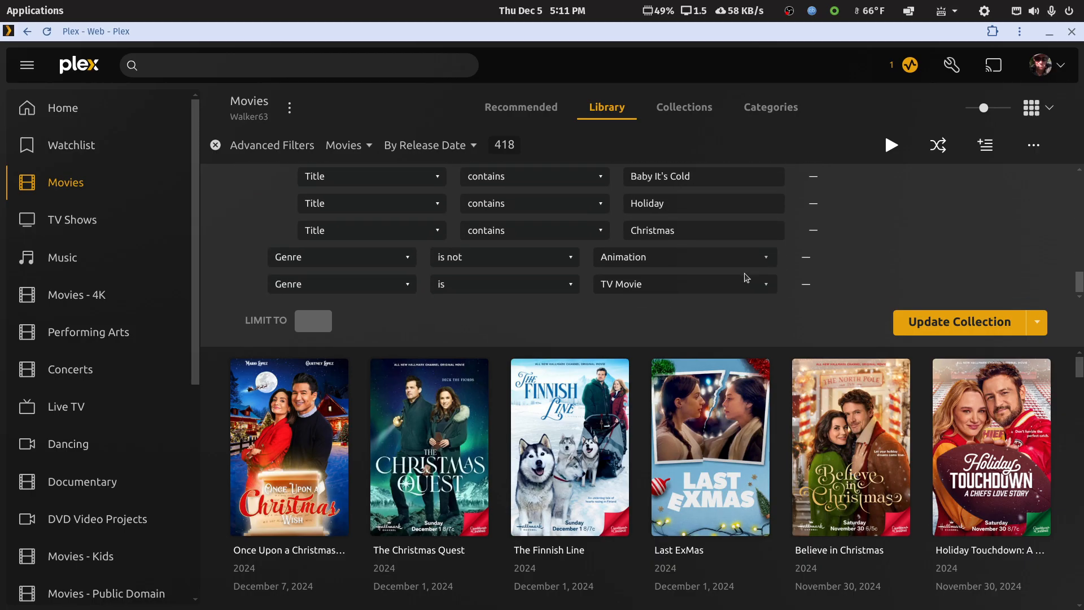
scroll(745, 275, up, 10)
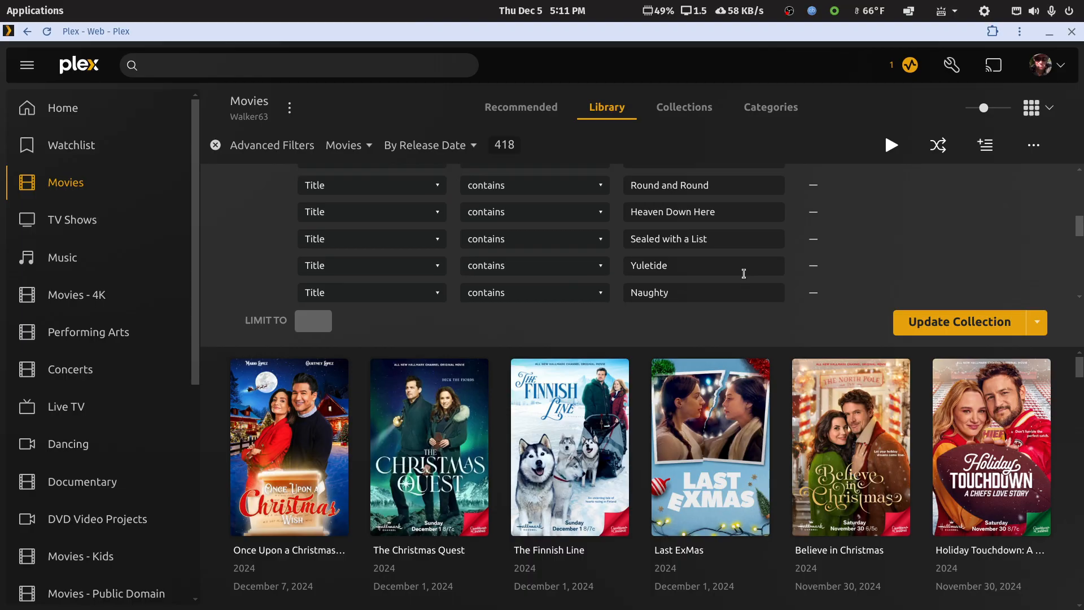
scroll(728, 265, down, 3)
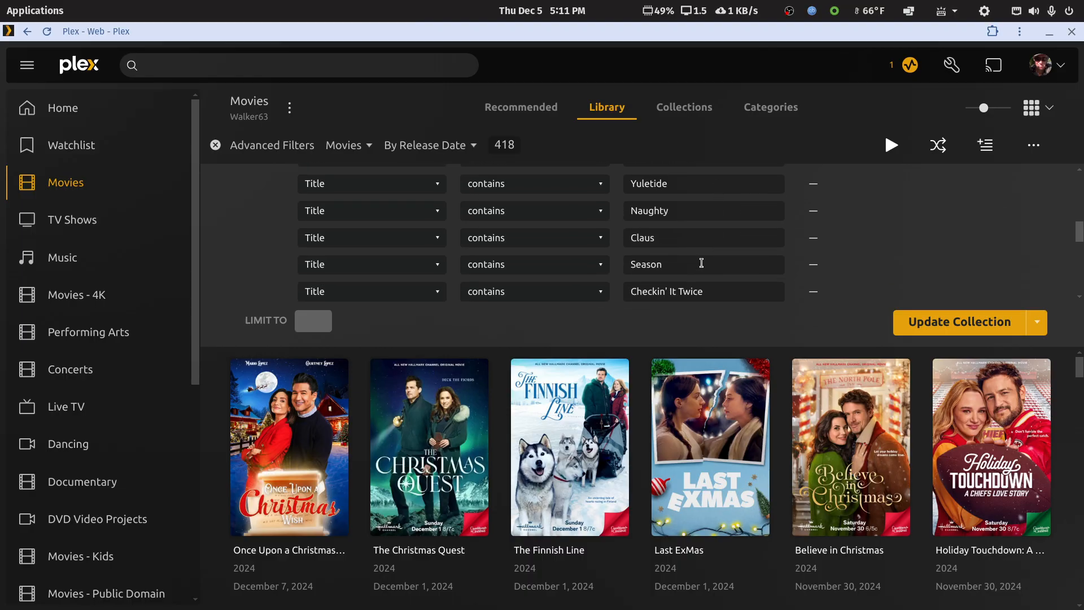
scroll(701, 263, down, 10)
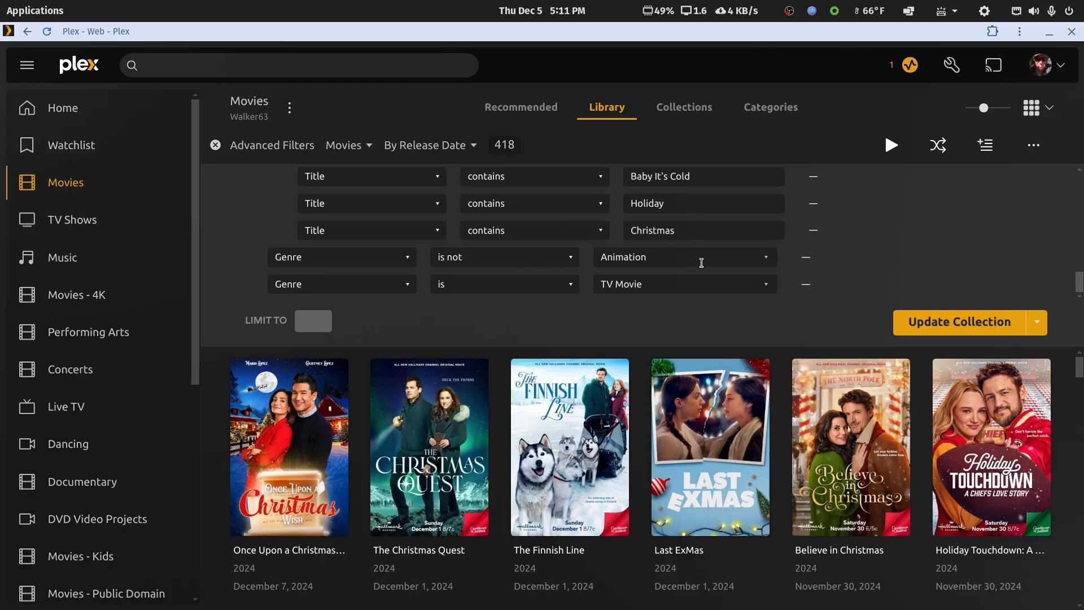
scroll(701, 263, up, 3)
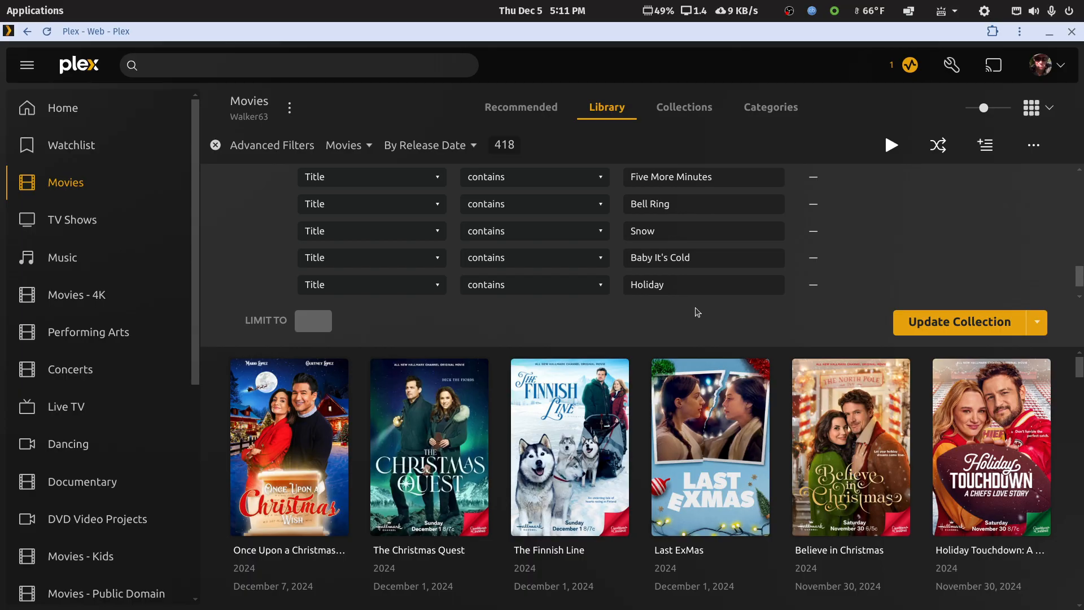
scroll(712, 231, down, 3)
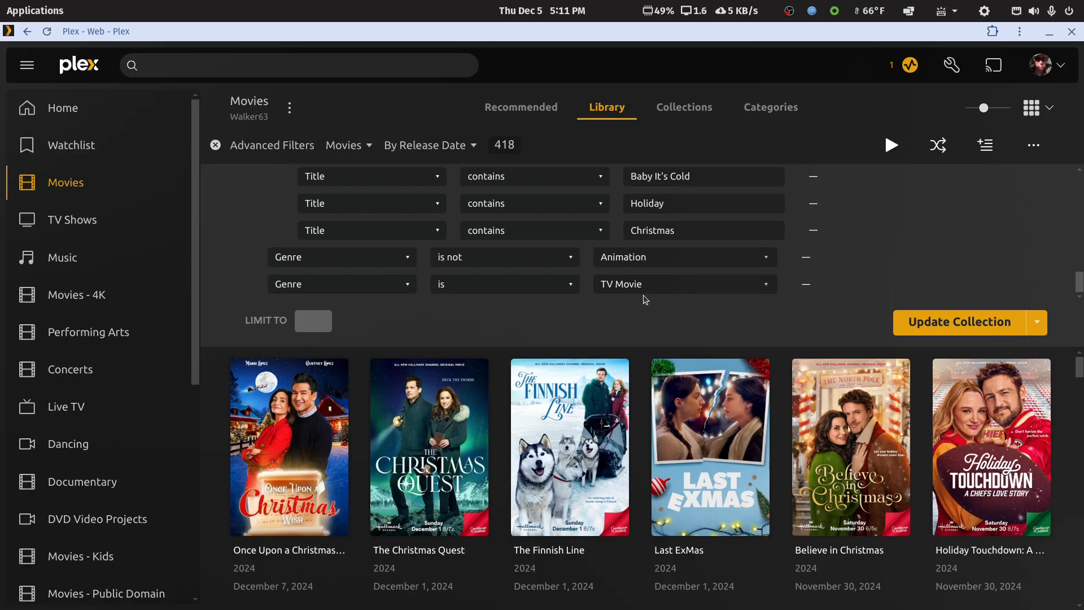
scroll(618, 301, up, 2)
scroll(619, 305, down, 2)
scroll(913, 257, up, 3)
scroll(913, 256, down, 3)
scroll(913, 256, up, 3)
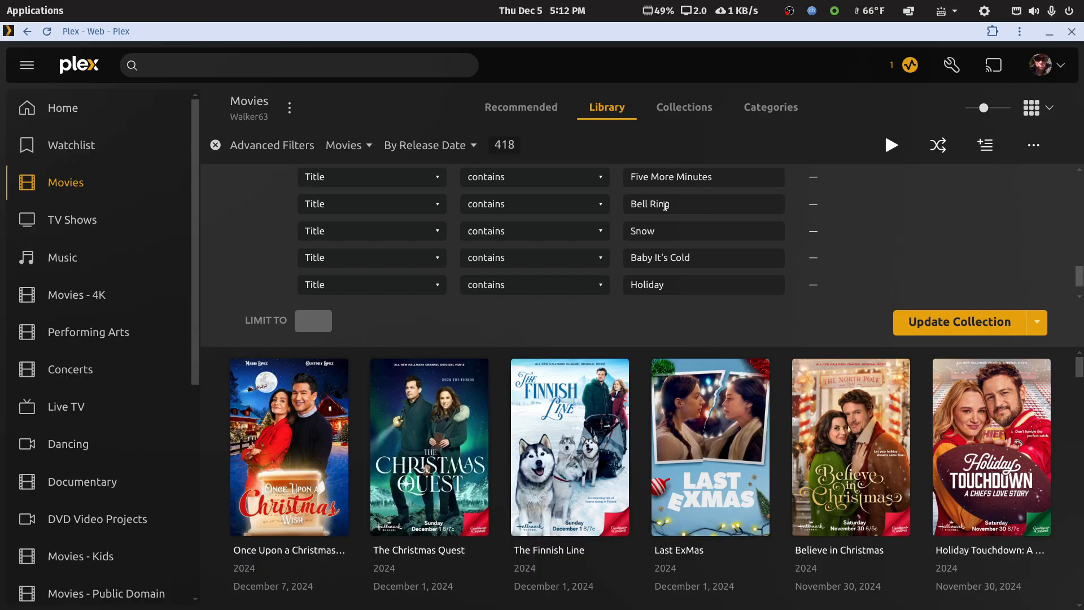
Step: Review the title keywords in the any-match group, working from the oldest entries back up to the first rule
scroll(682, 234, up, 3)
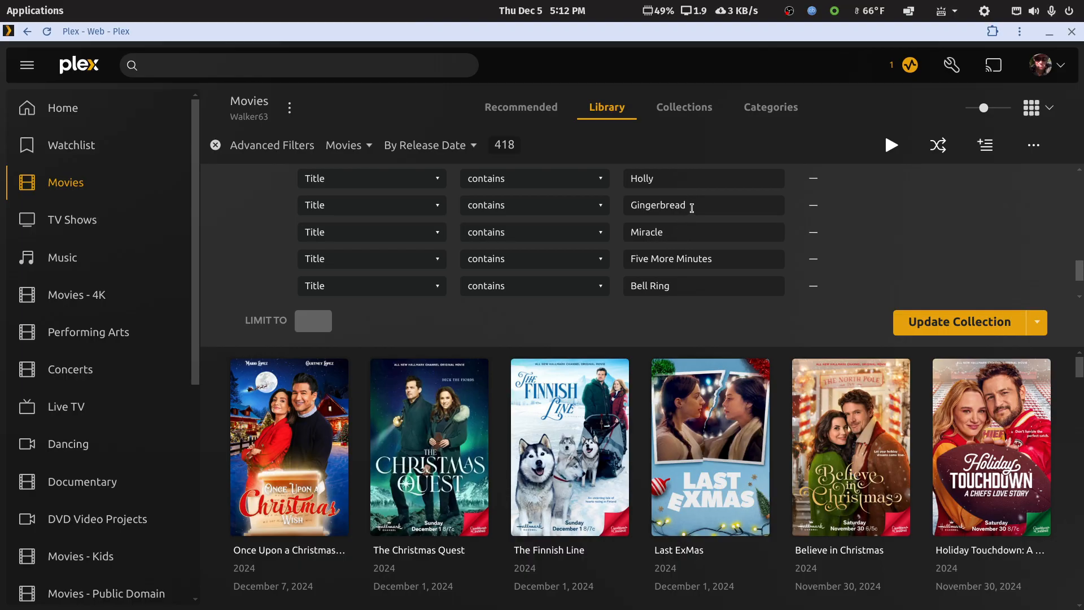
scroll(686, 205, up, 3)
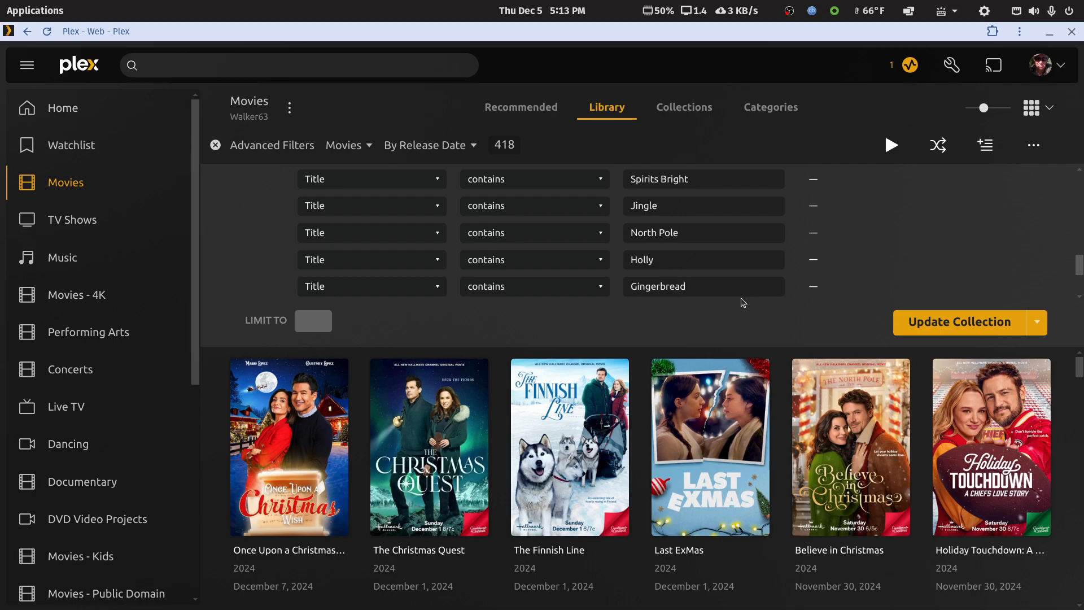
scroll(743, 303, up, 3)
scroll(743, 304, down, 2)
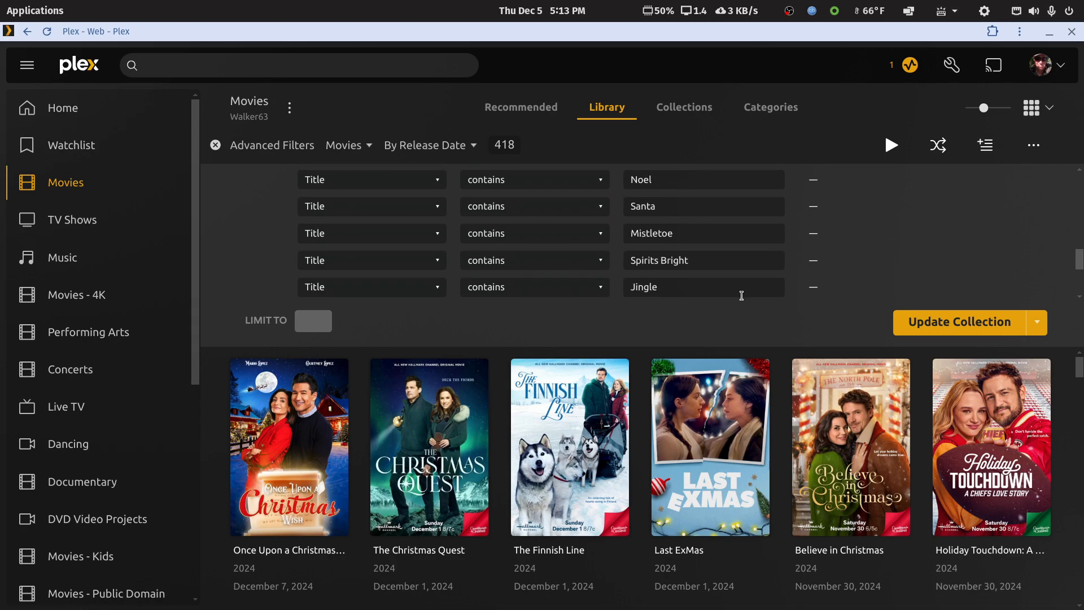
scroll(742, 296, up, 2)
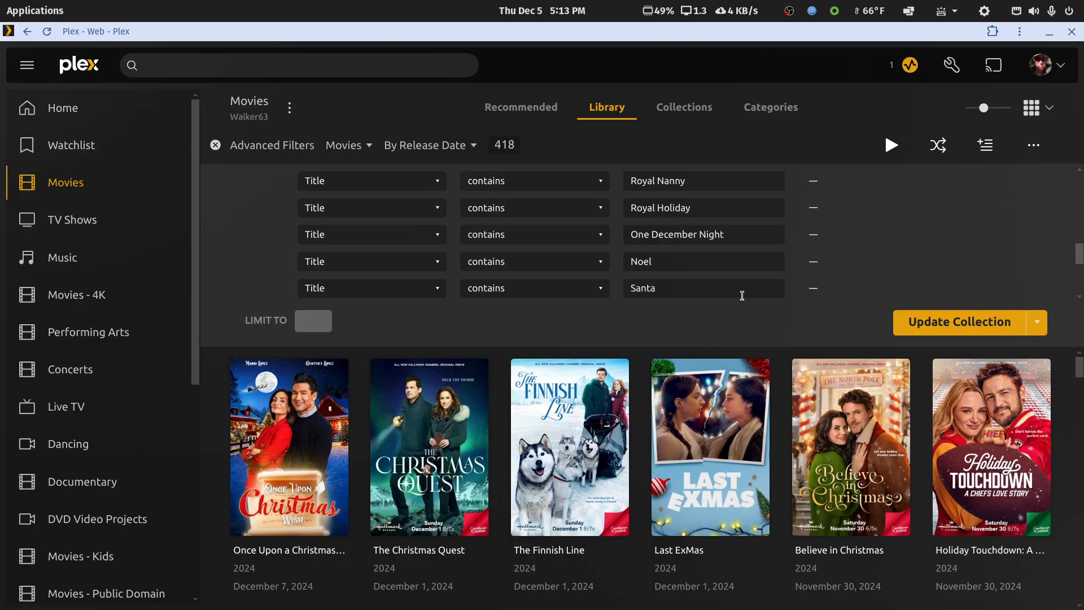
scroll(741, 295, up, 2)
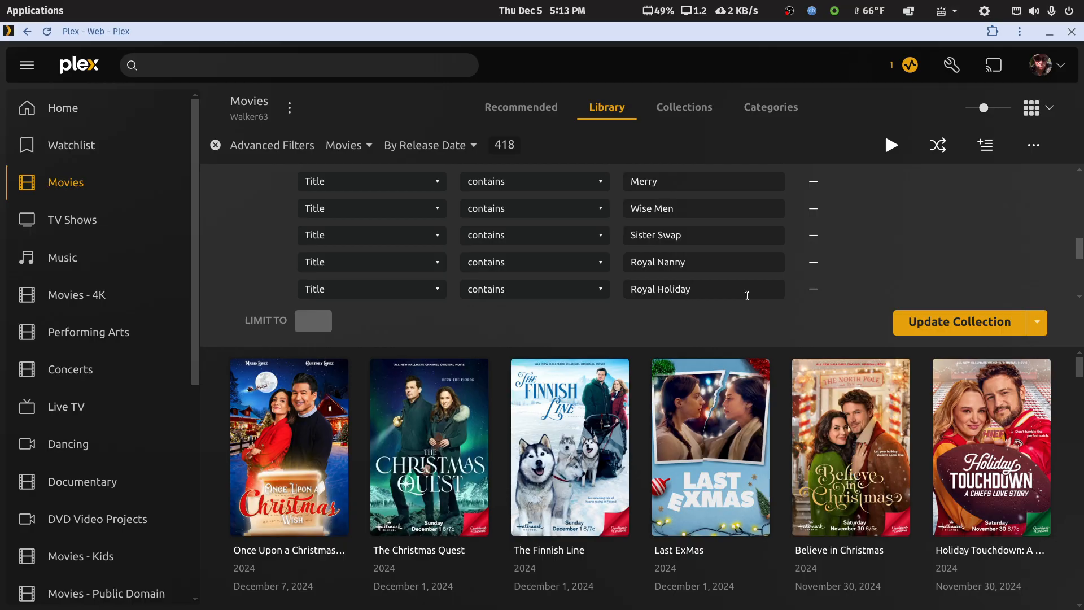
scroll(741, 293, up, 2)
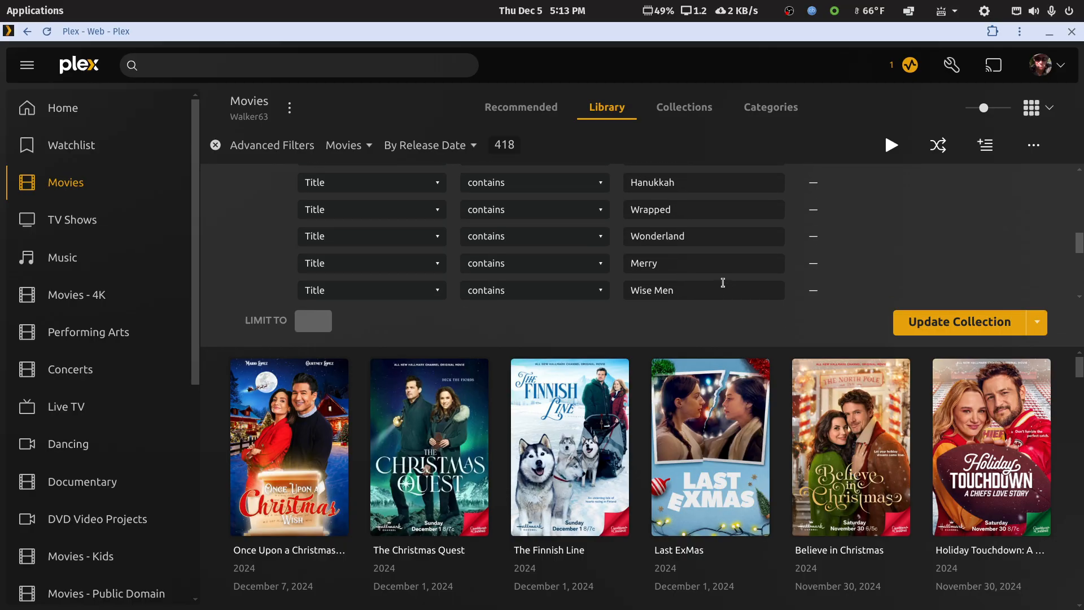
scroll(723, 282, up, 2)
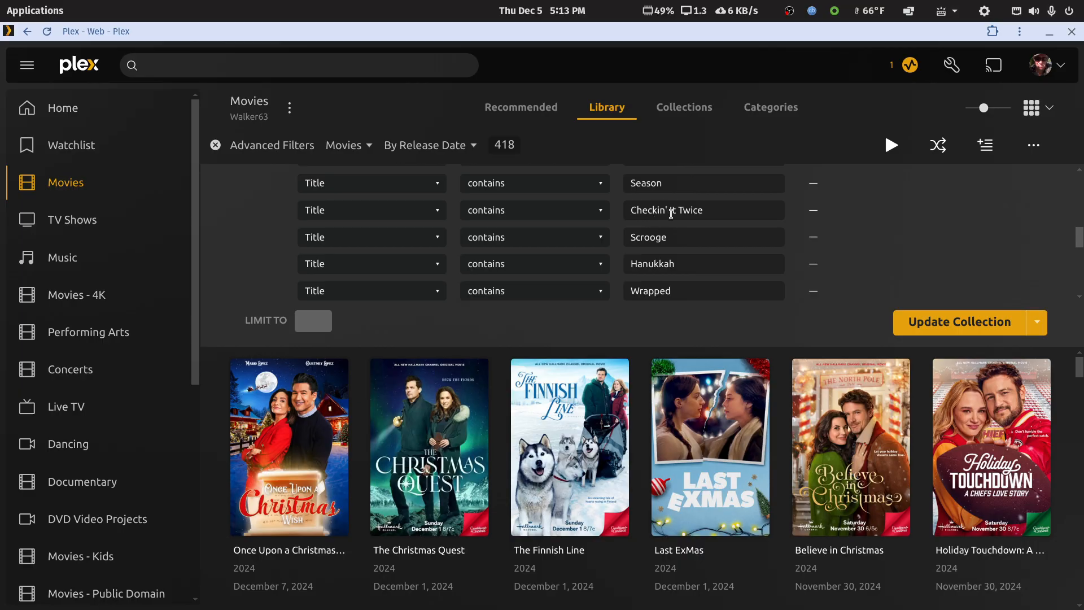
scroll(683, 239, up, 2)
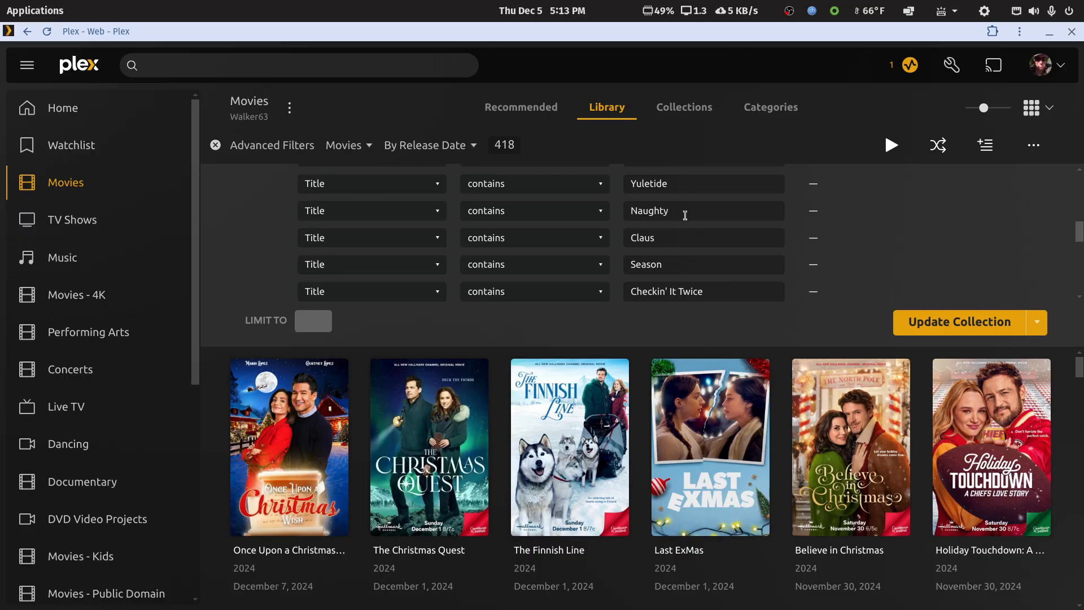
scroll(686, 234, up, 1)
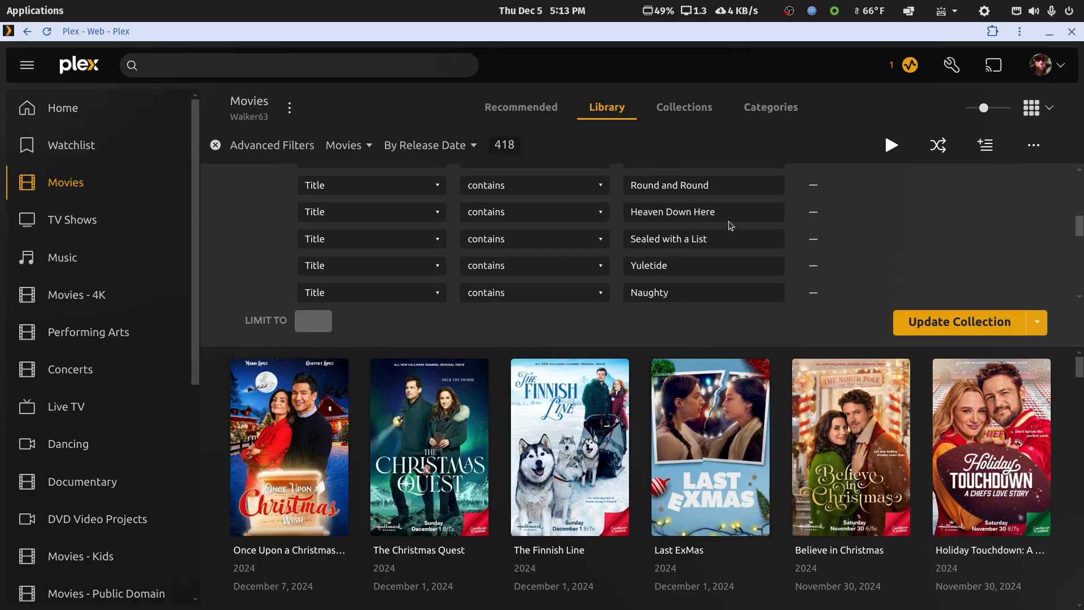
scroll(721, 219, up, 3)
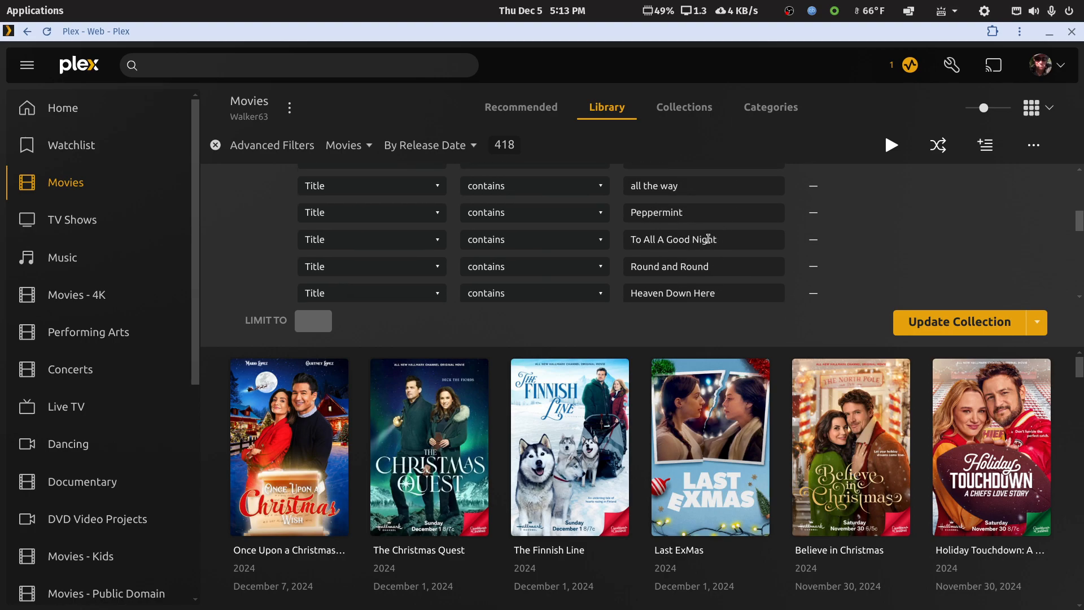
scroll(700, 218, up, 3)
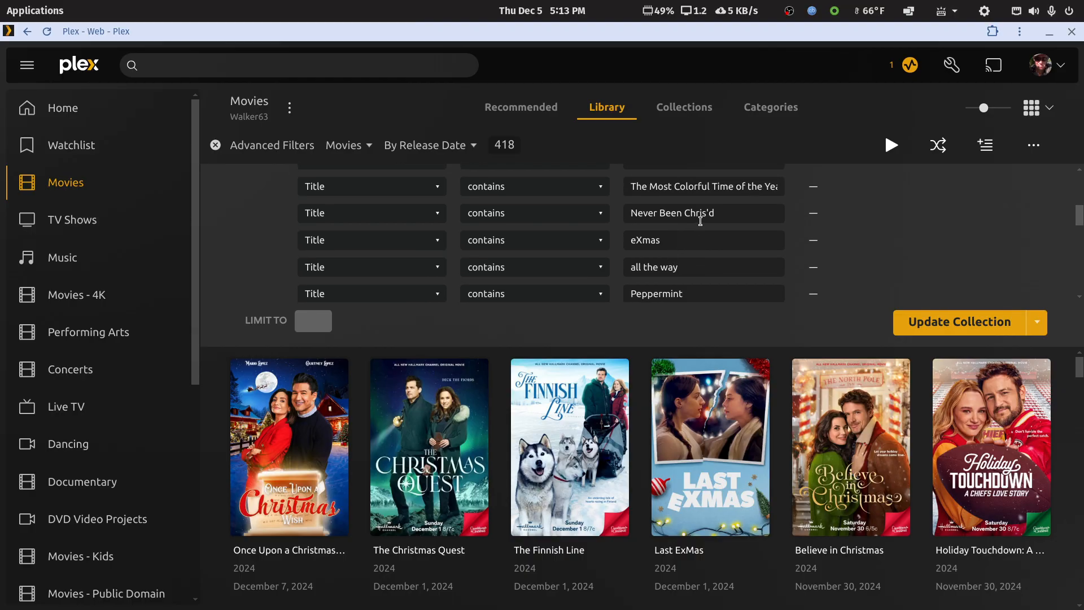
scroll(738, 201, up, 3)
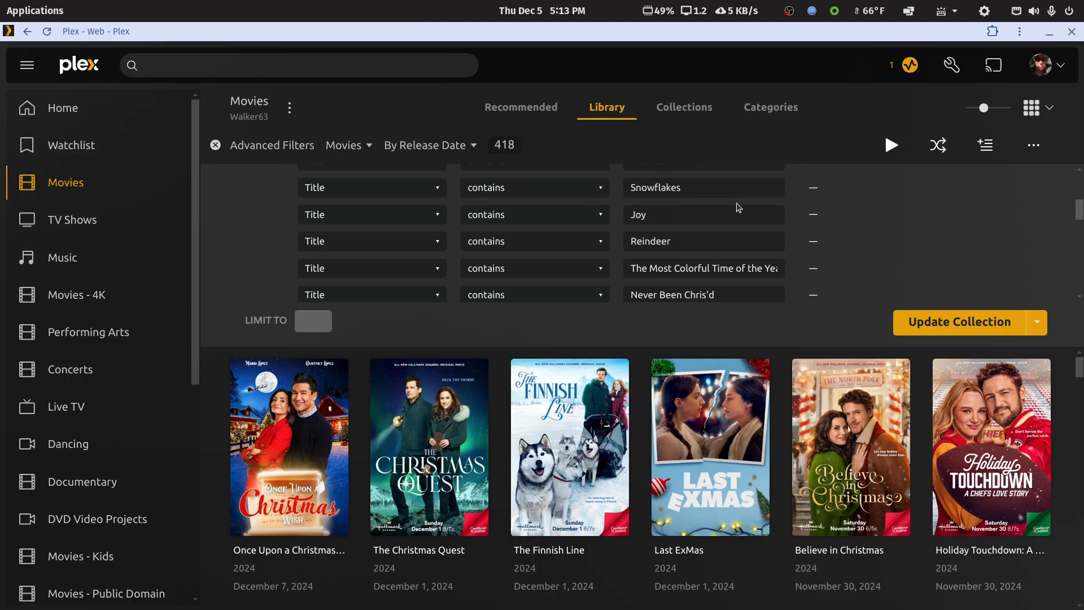
scroll(711, 222, up, 3)
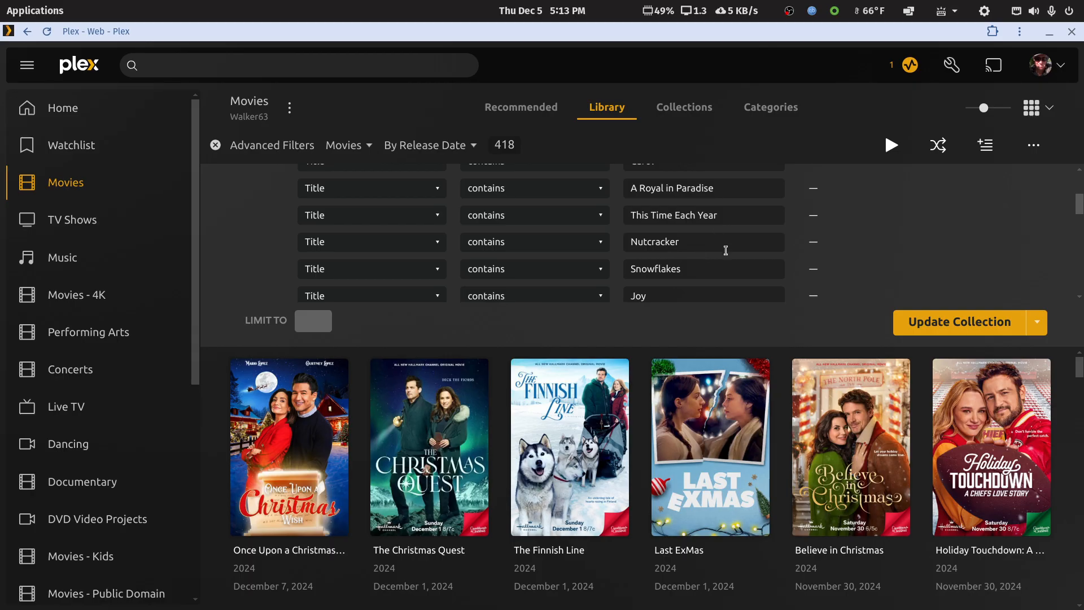
scroll(725, 250, up, 3)
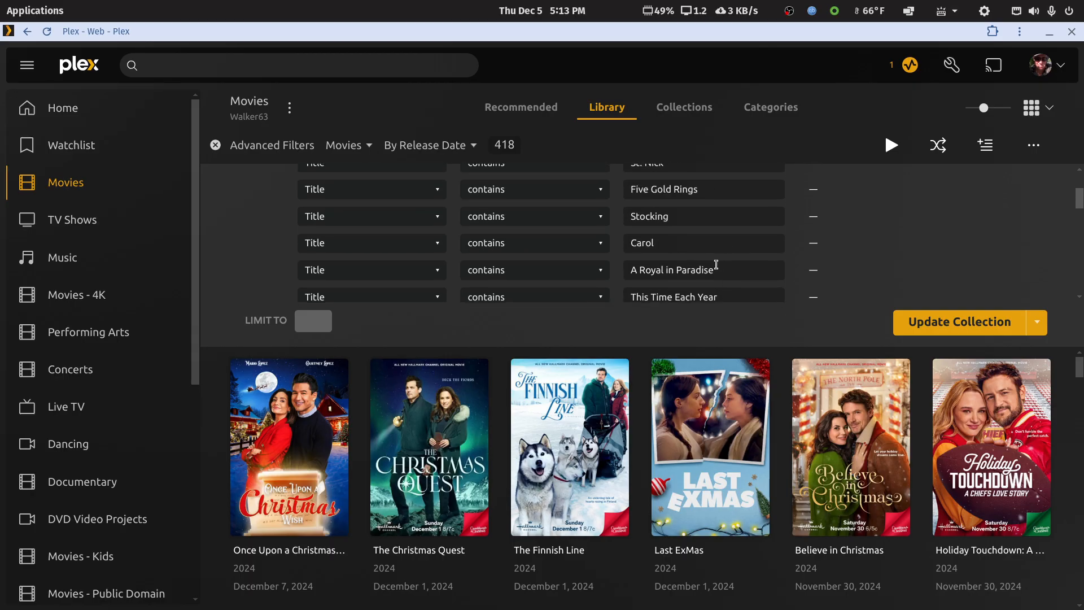
scroll(694, 237, up, 3)
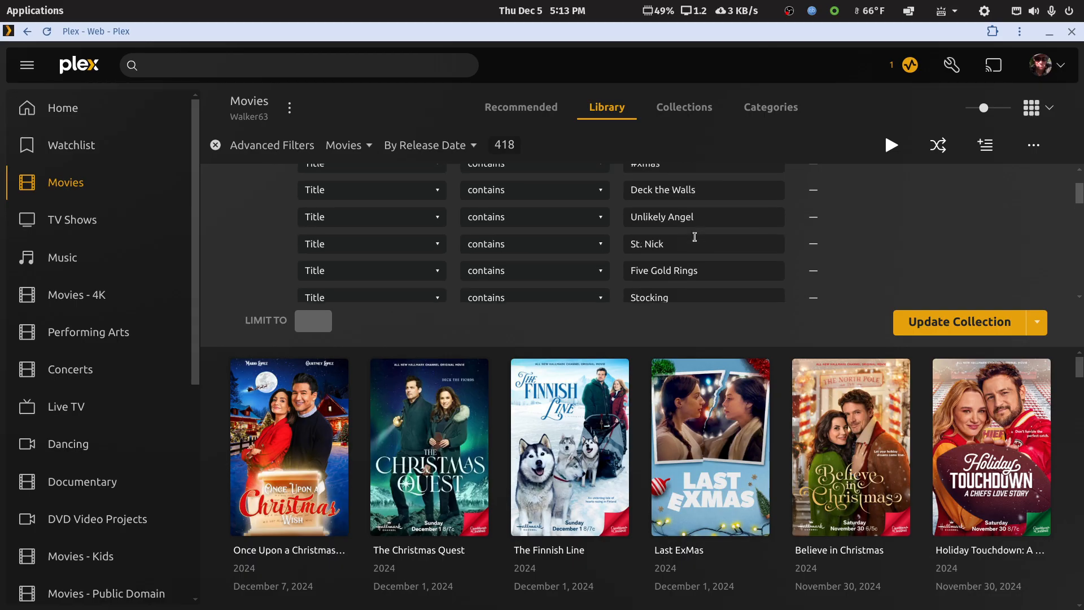
scroll(678, 242, up, 3)
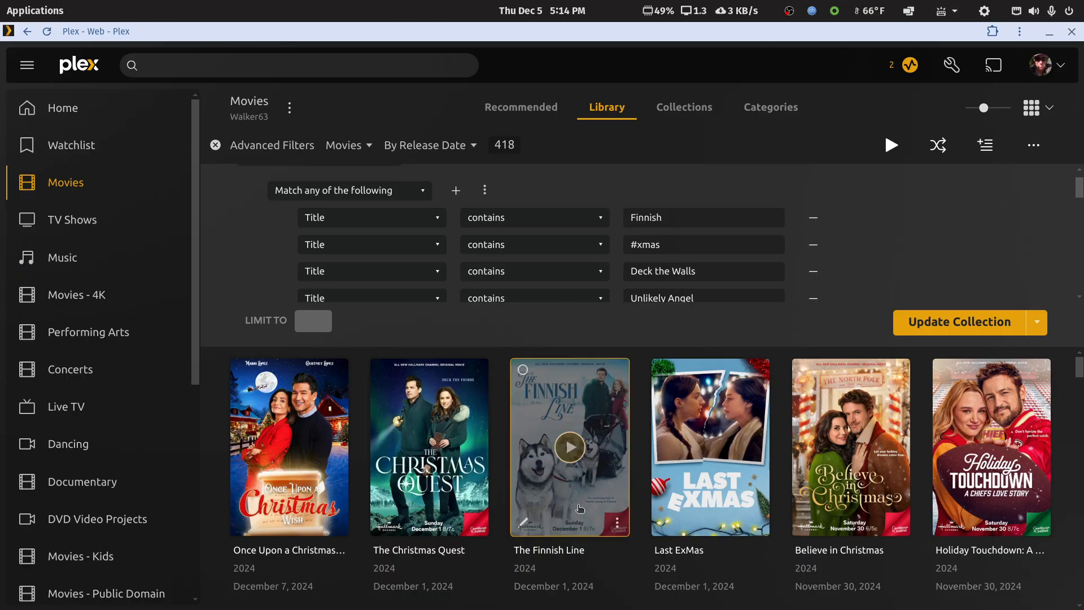
Step: Clear the keyword "Finnish" from the first title rule to test its effect on the matched movies
click(680, 217)
drag(680, 217, 627, 219)
key(ctrl+c)
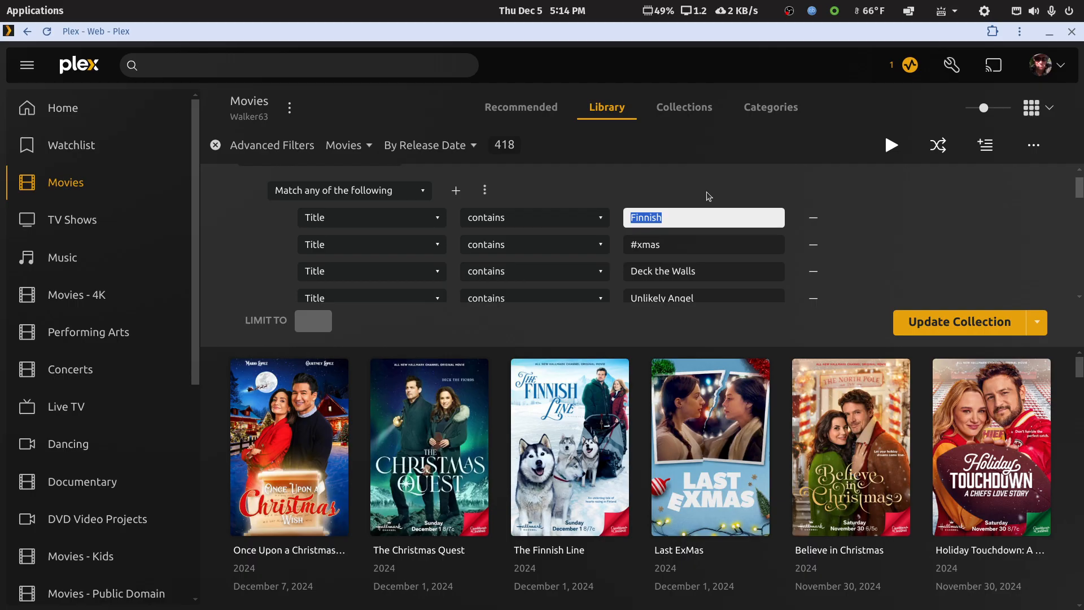
key(BackSpace)
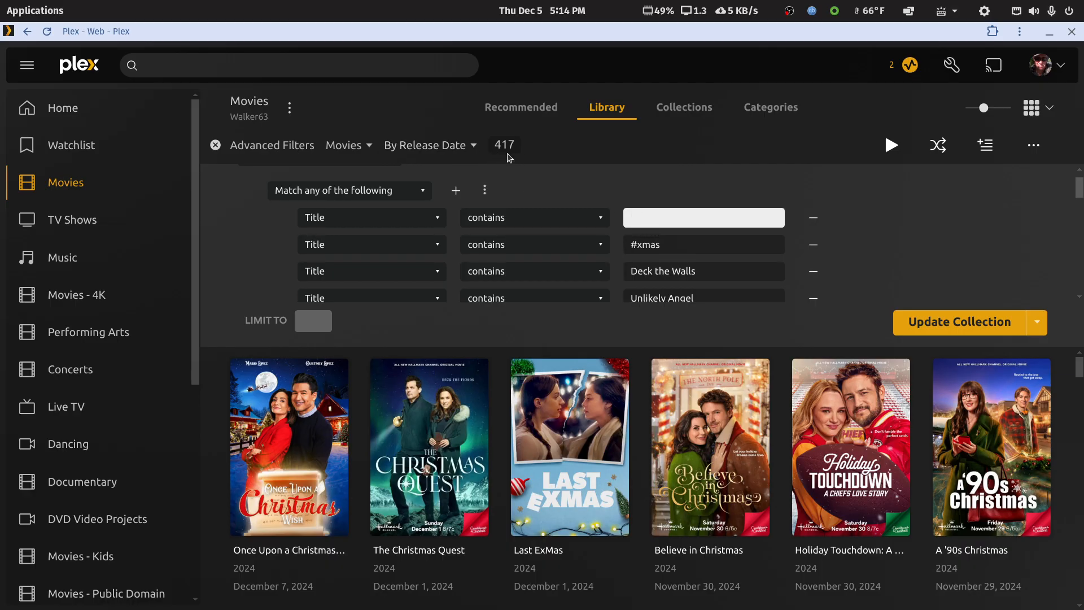
Step: Enter "Finnish" in the empty title rule again and update the Christmas Countdown collection
click(645, 215)
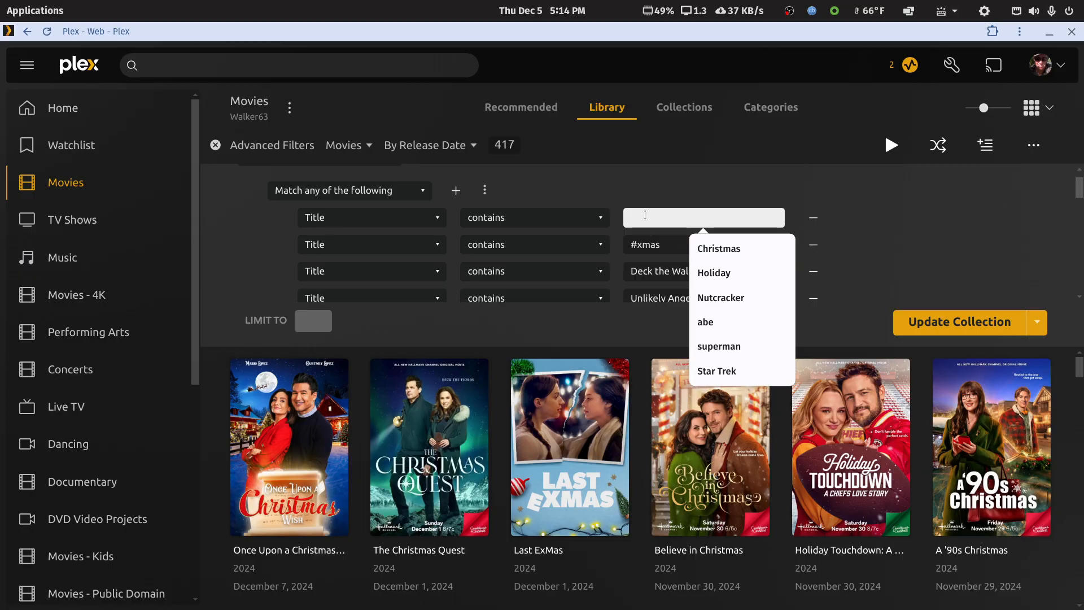
key(ctrl+v)
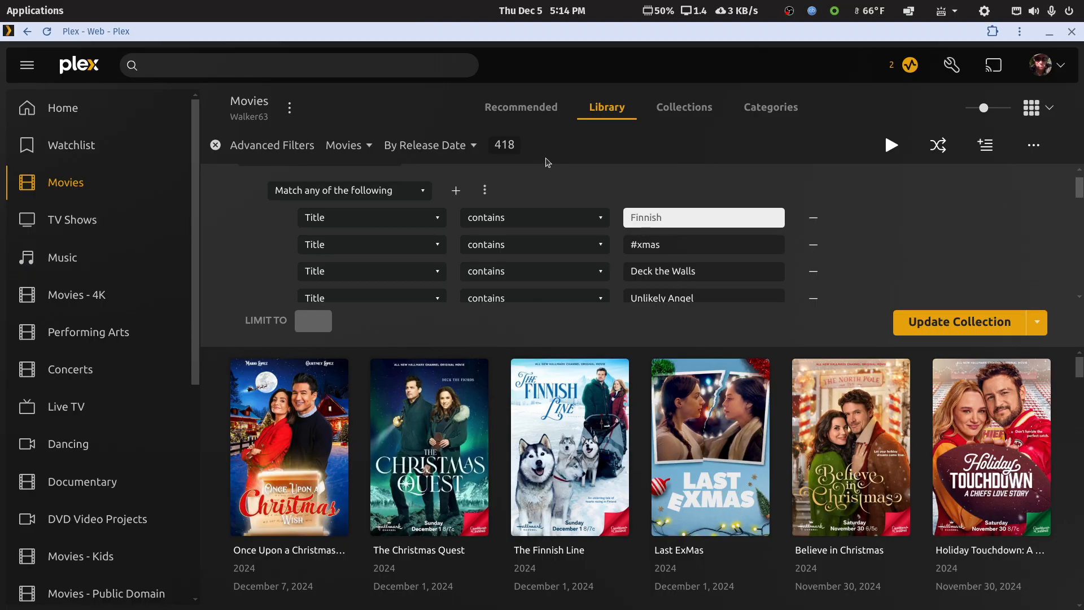
click(929, 326)
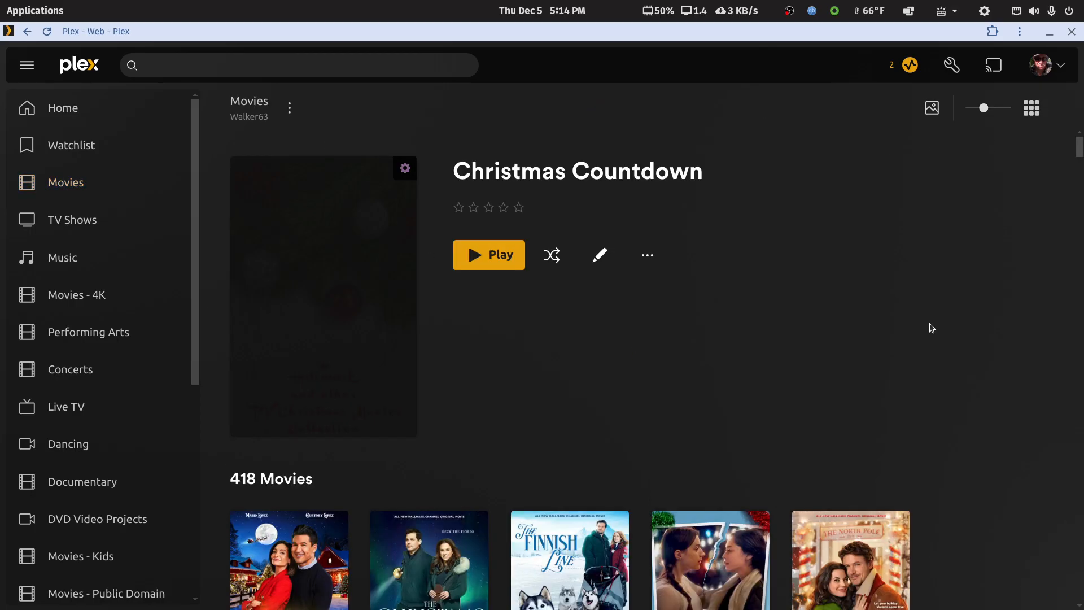
Step: View the Recommended section of the Movies library and return to the Home page
click(64, 184)
scroll(570, 319, down, 4)
scroll(571, 319, up, 4)
click(521, 107)
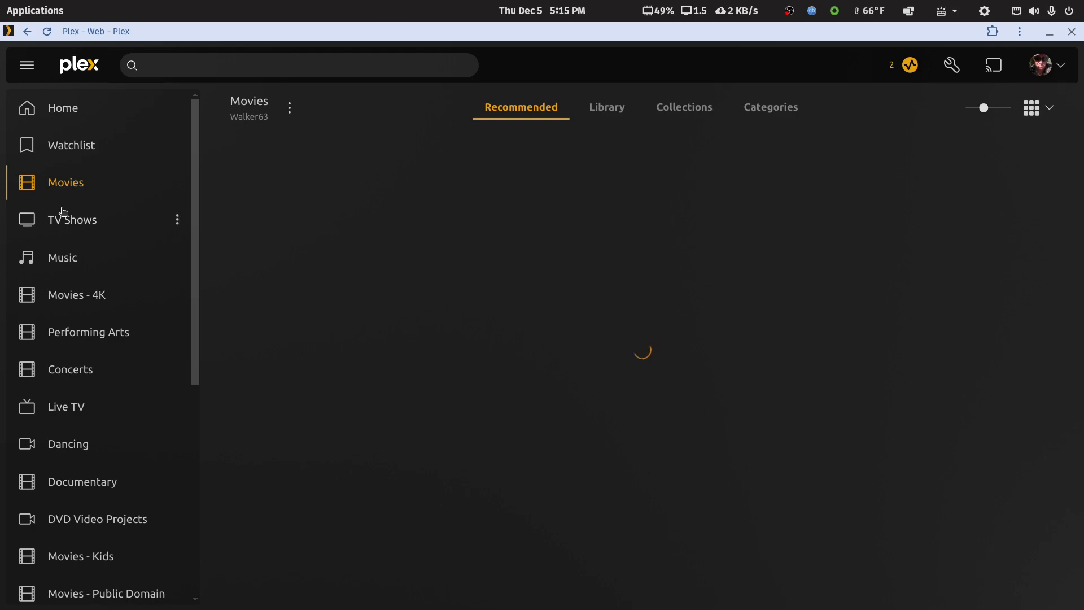
click(75, 109)
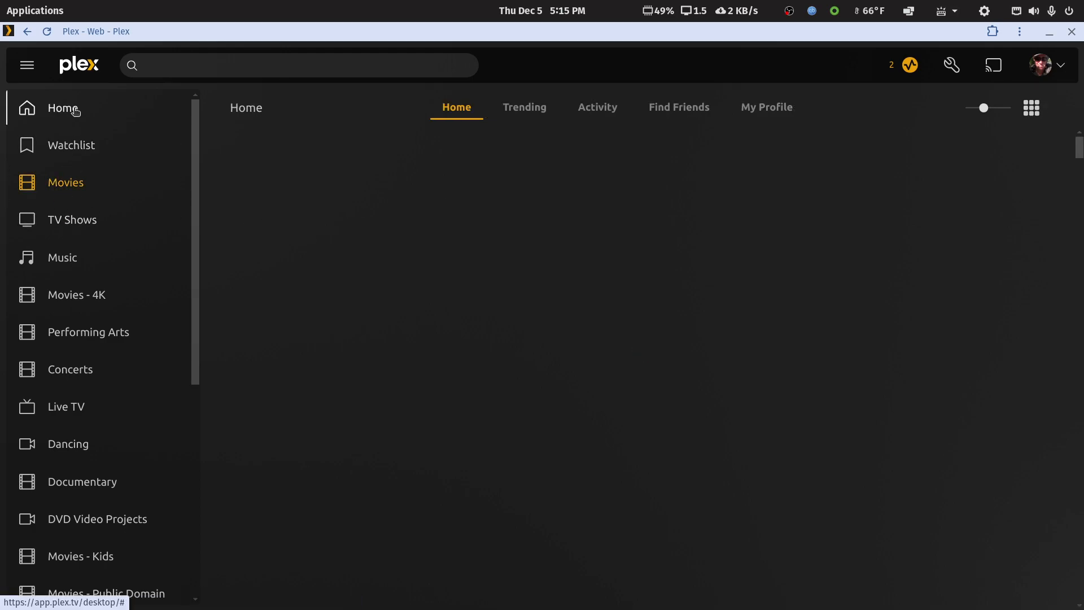
Step: Select Operation Mistletoe, Christmas at the Golden Dragon, The Christmas Quest and The Finnish Line among the recently added movies on the Home page
click(73, 187)
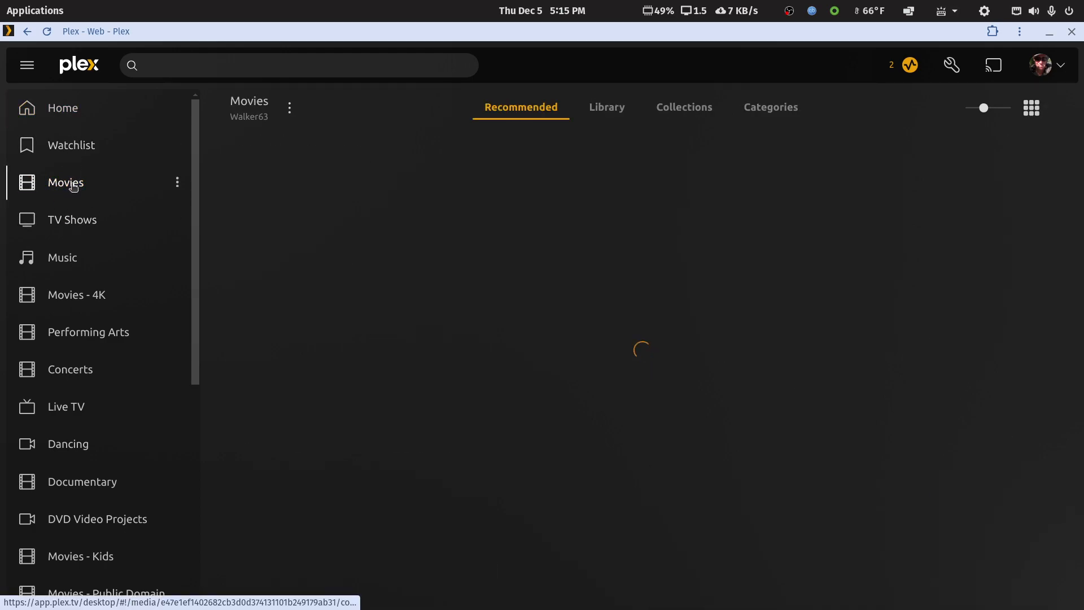
click(68, 111)
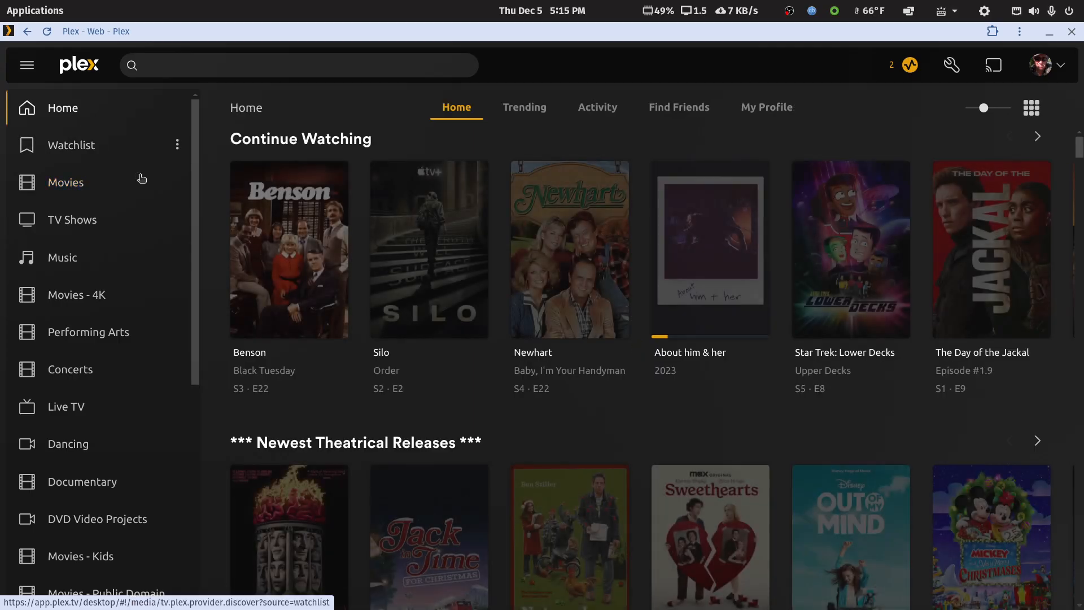
scroll(461, 411, down, 6)
scroll(462, 410, down, 3)
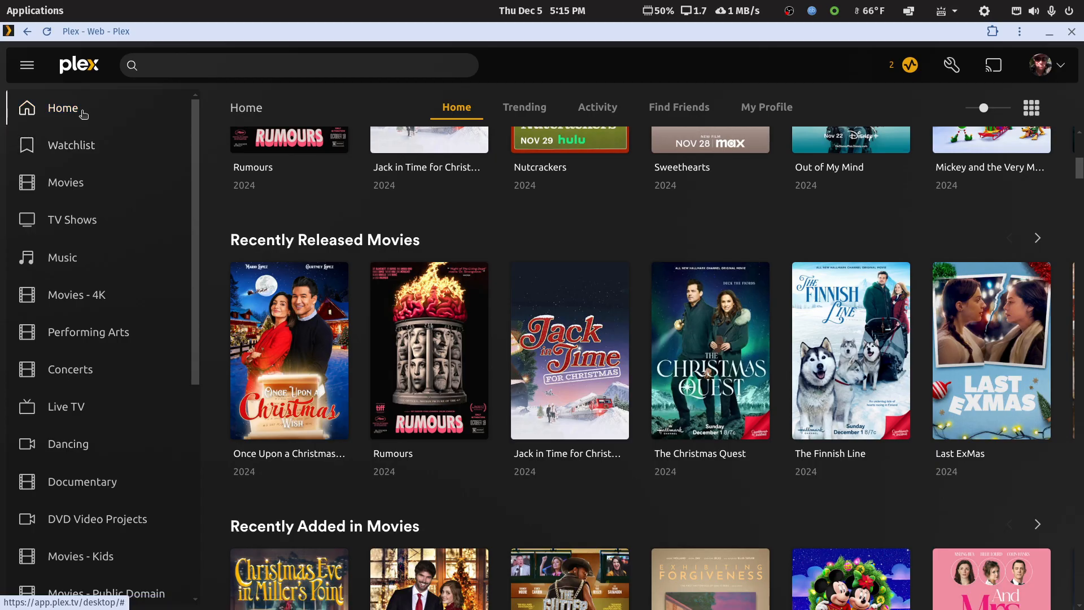
scroll(299, 384, down, 4)
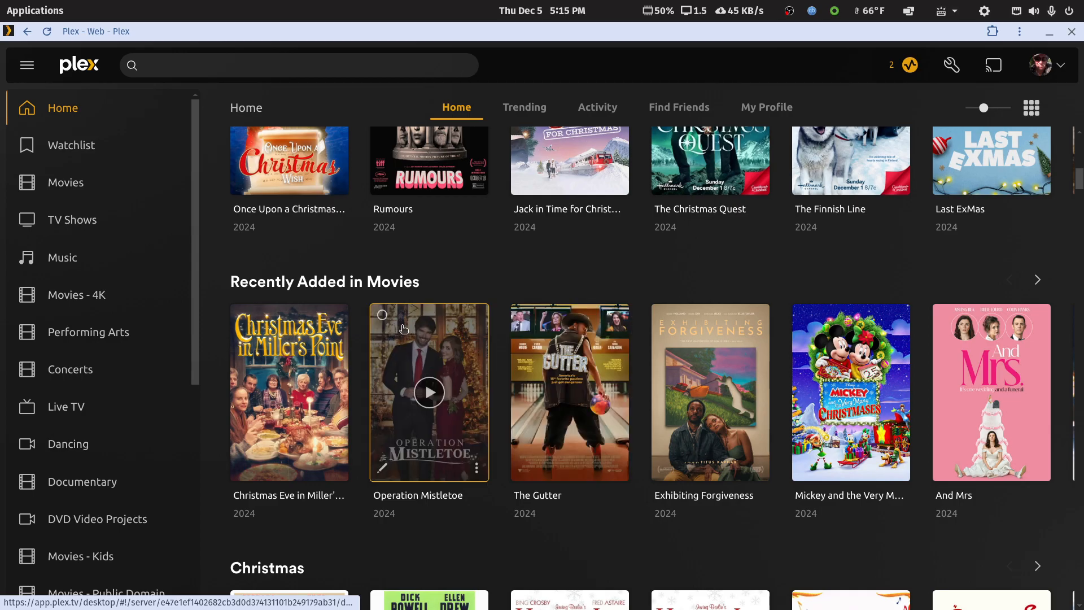
click(383, 315)
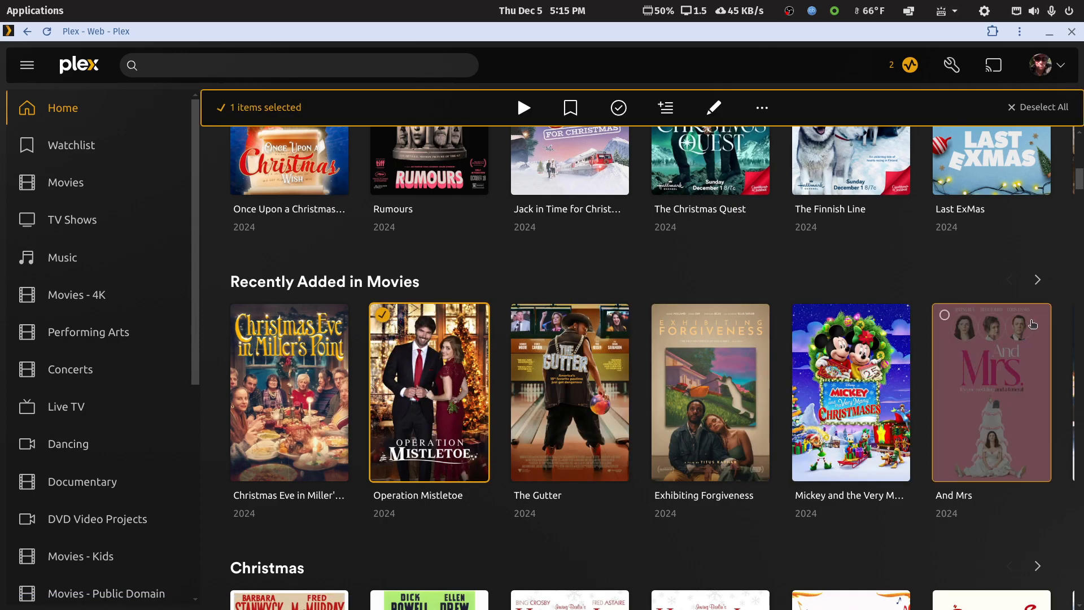
click(1036, 283)
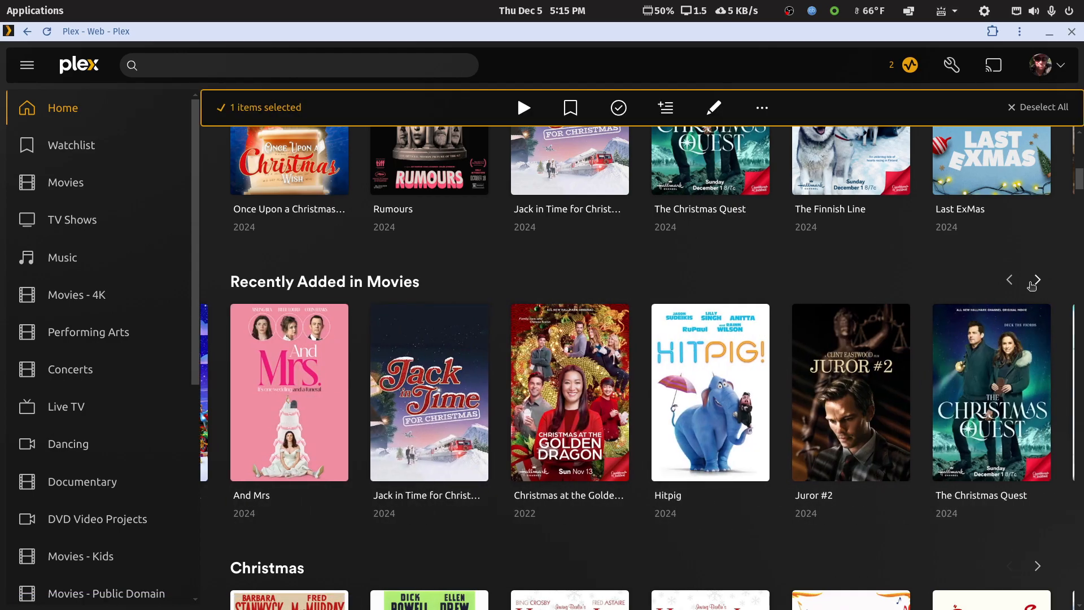
click(522, 314)
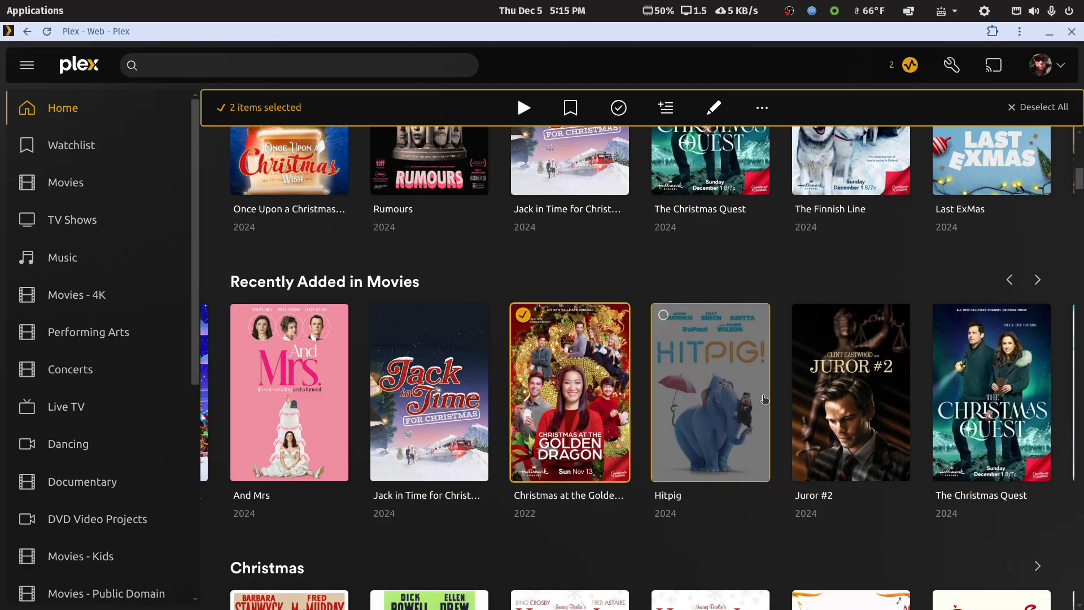
click(950, 321)
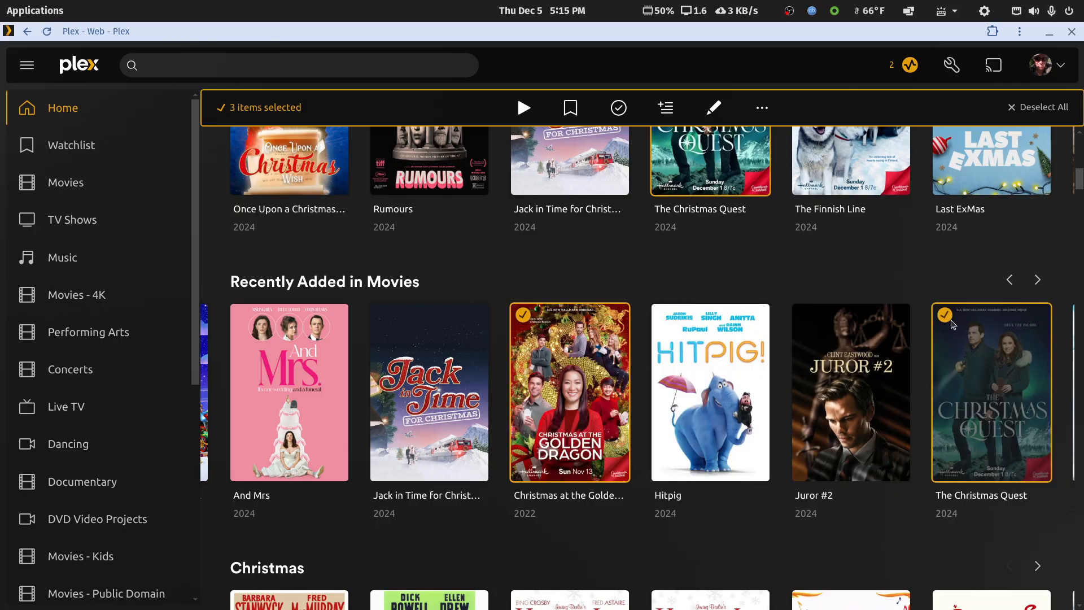
click(1037, 281)
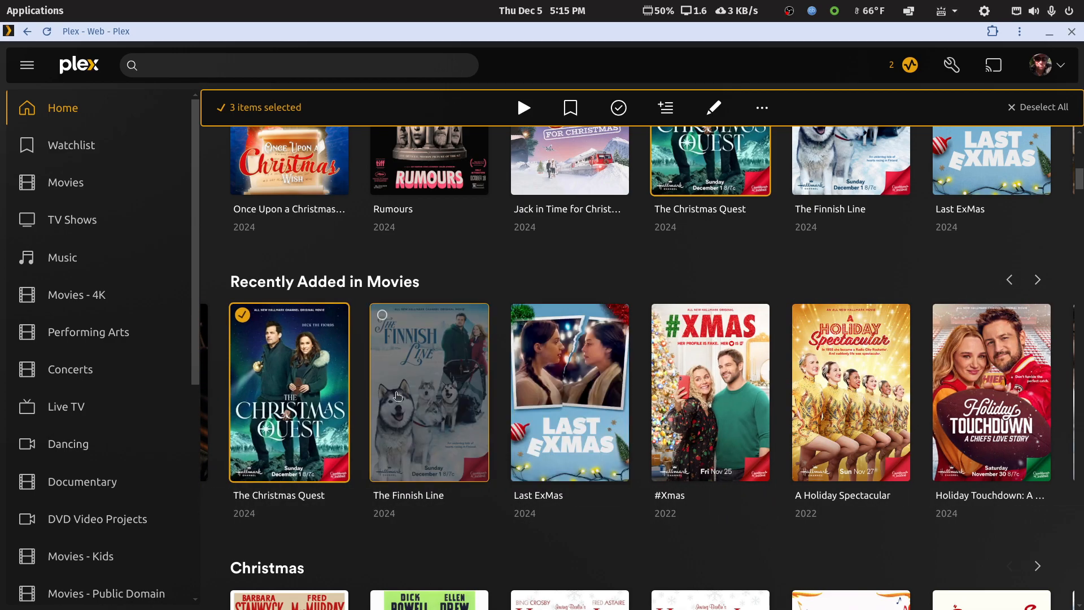
click(382, 316)
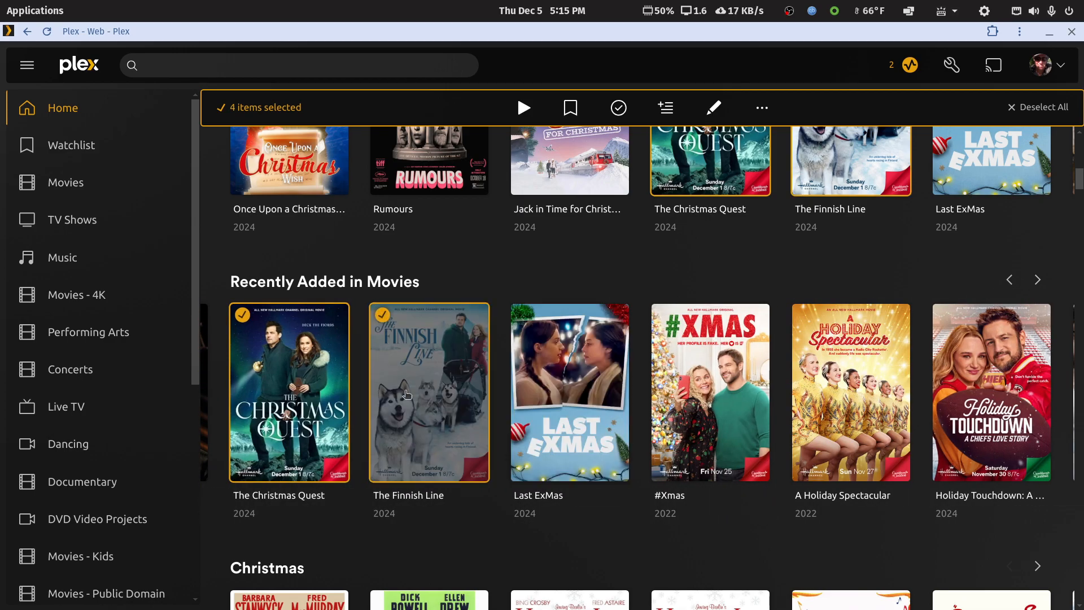
Step: Open the shared tags of the four selected movies for bulk editing and save the changes
click(714, 111)
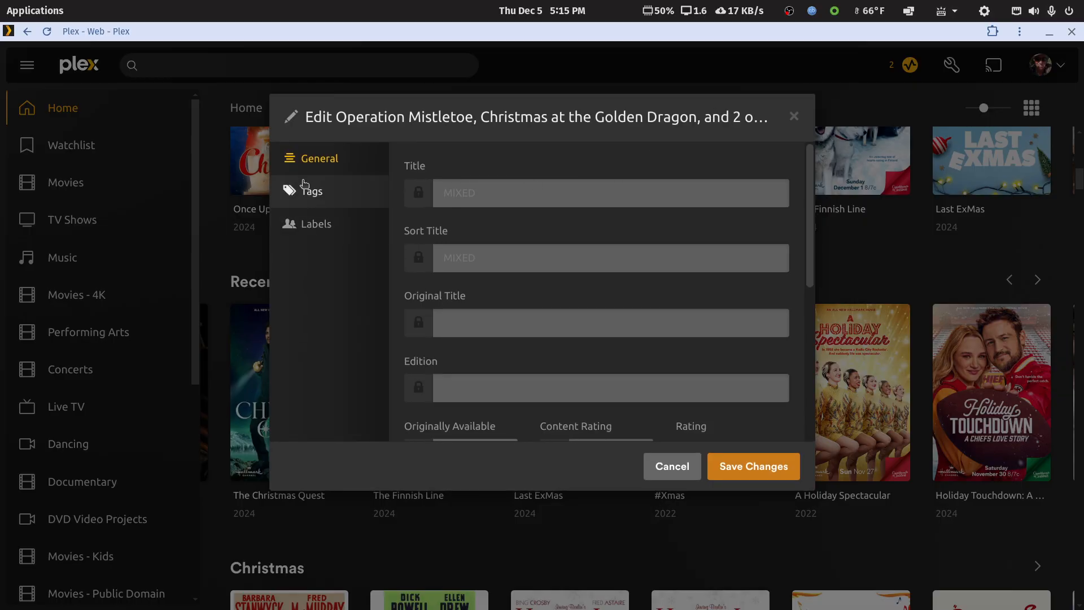
click(309, 192)
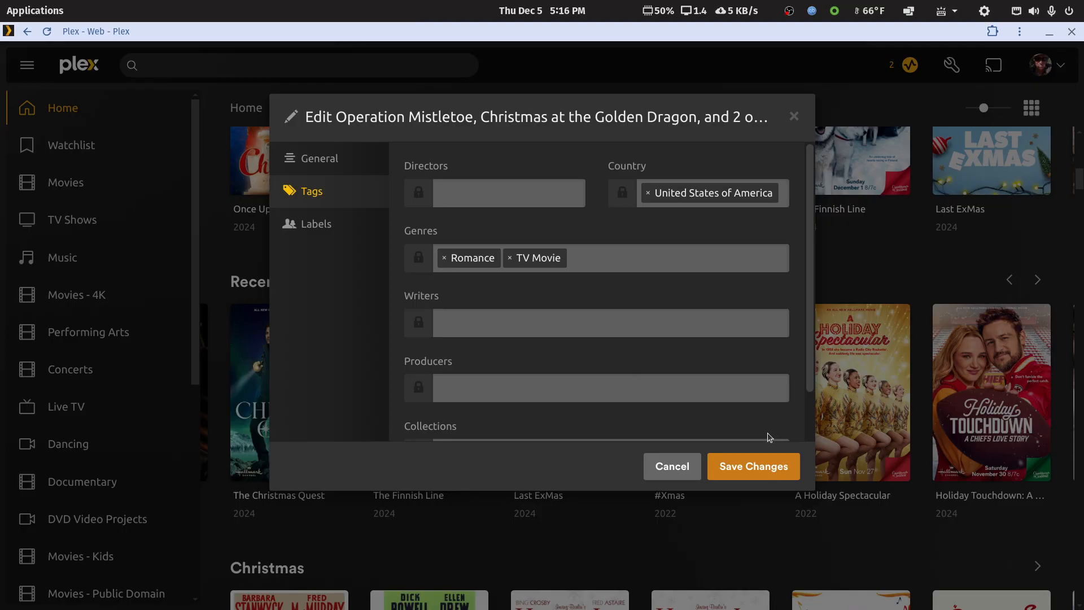
click(754, 468)
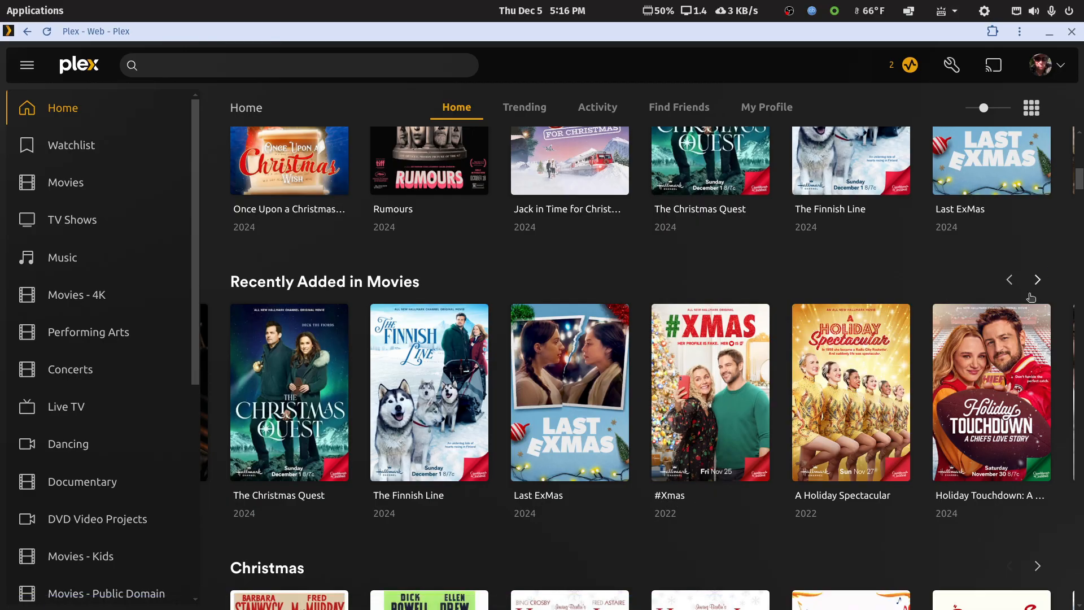
Step: Browse the recently added movies for TV Christmas titles and check whether their titles contain Christmas or holiday keywords
mouse_move(982, 410)
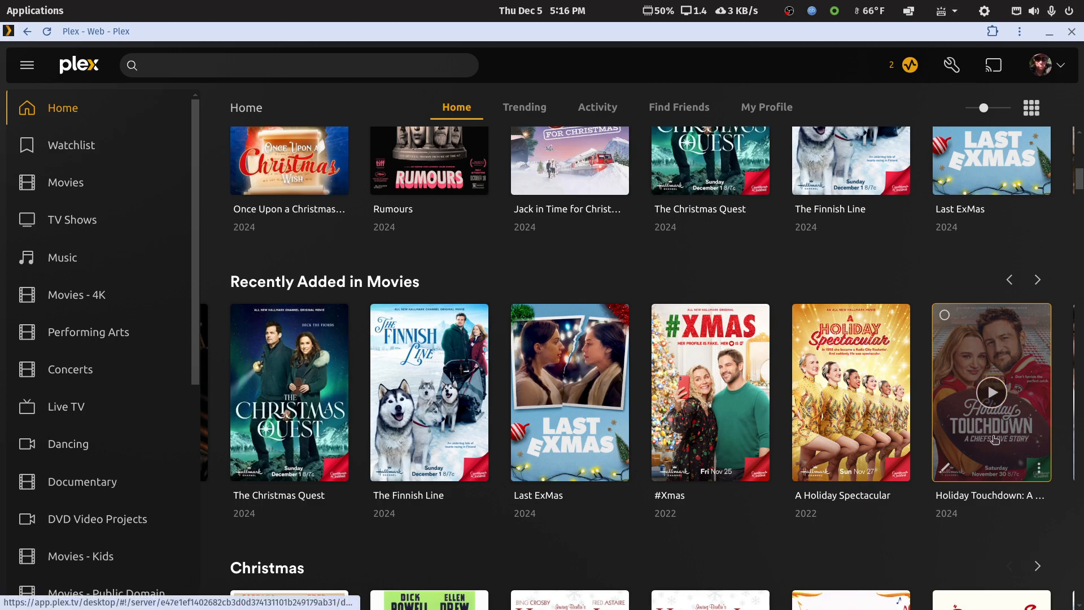
mouse_move(989, 434)
mouse_move(859, 411)
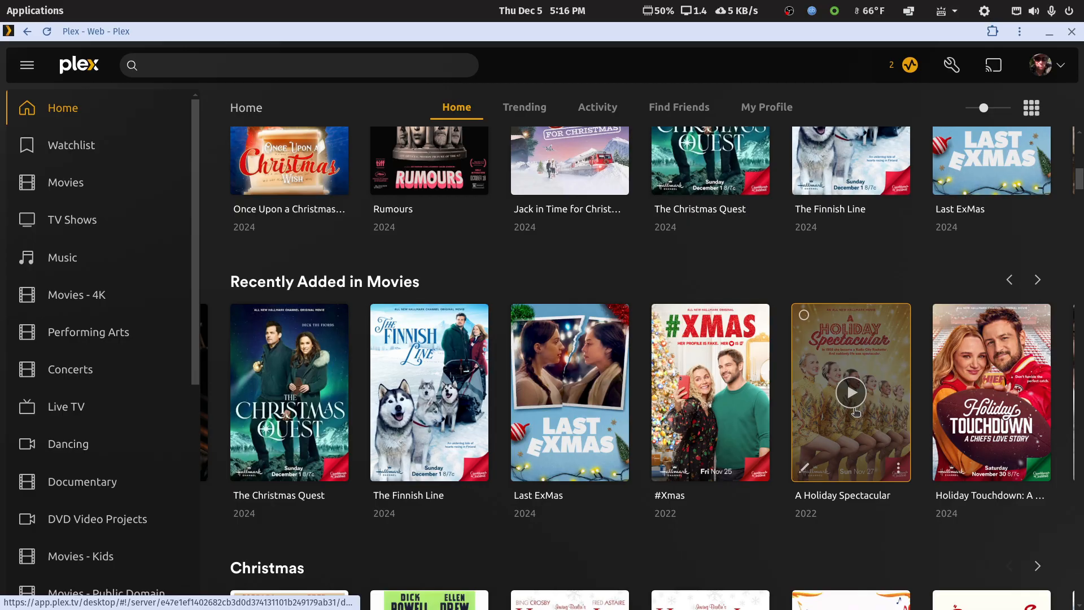
click(1041, 281)
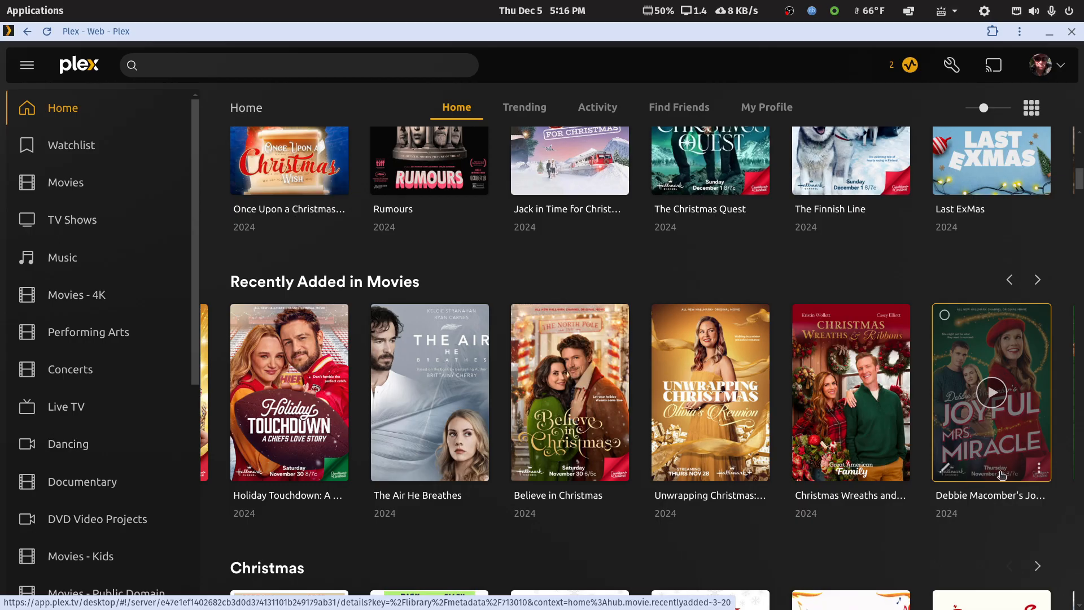
click(1037, 280)
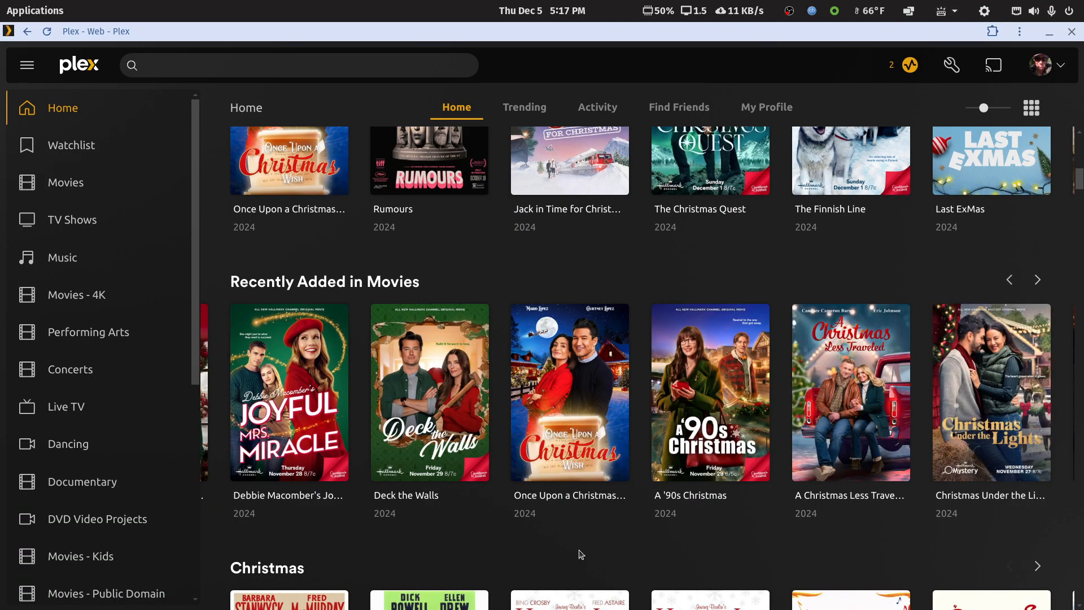
mouse_move(375, 440)
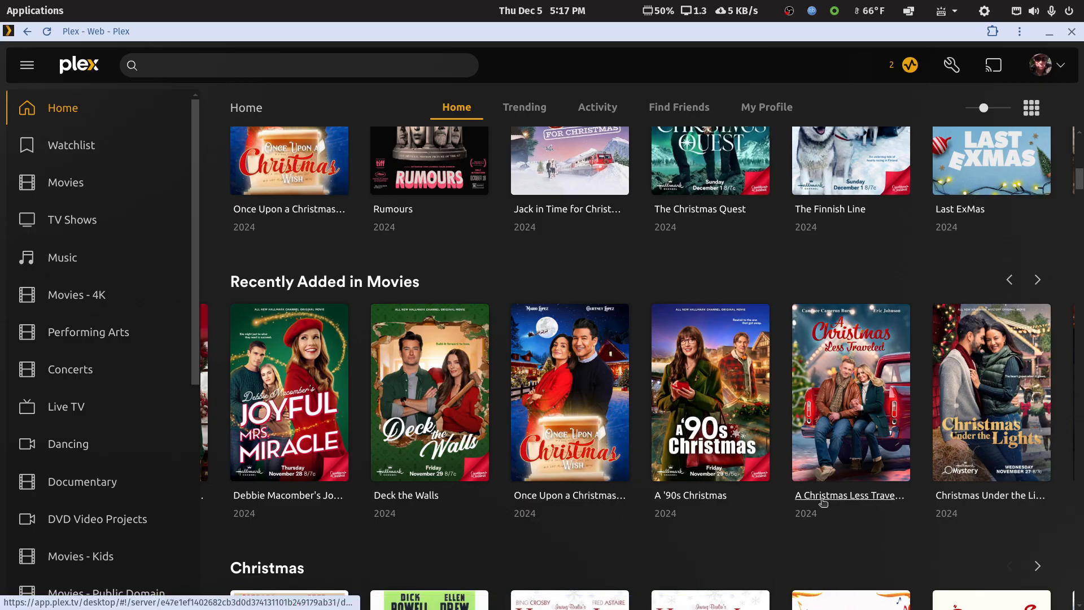
click(1038, 280)
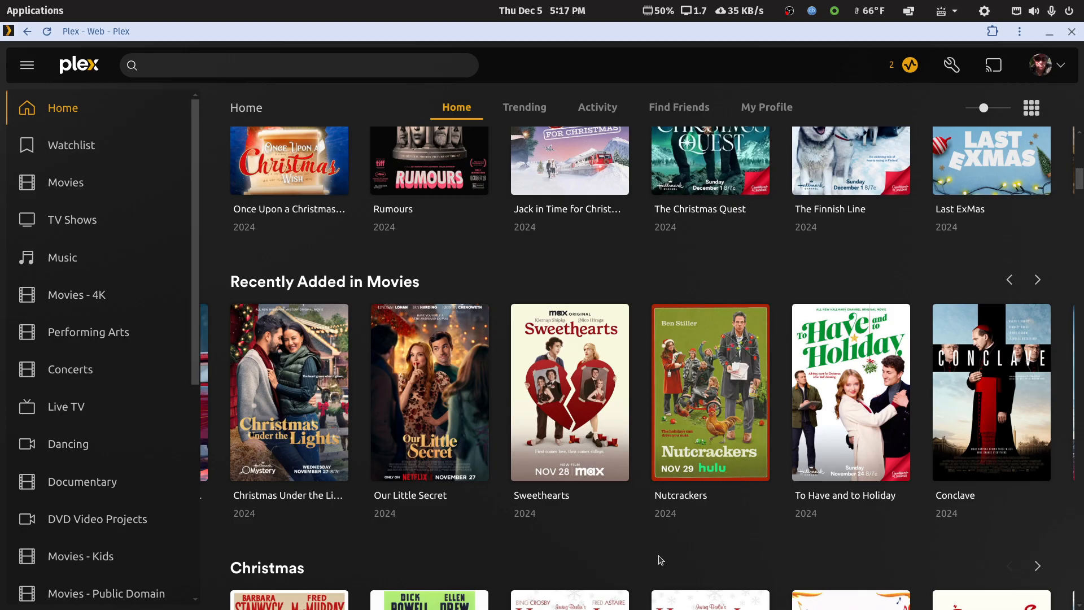
scroll(694, 542, up, 10)
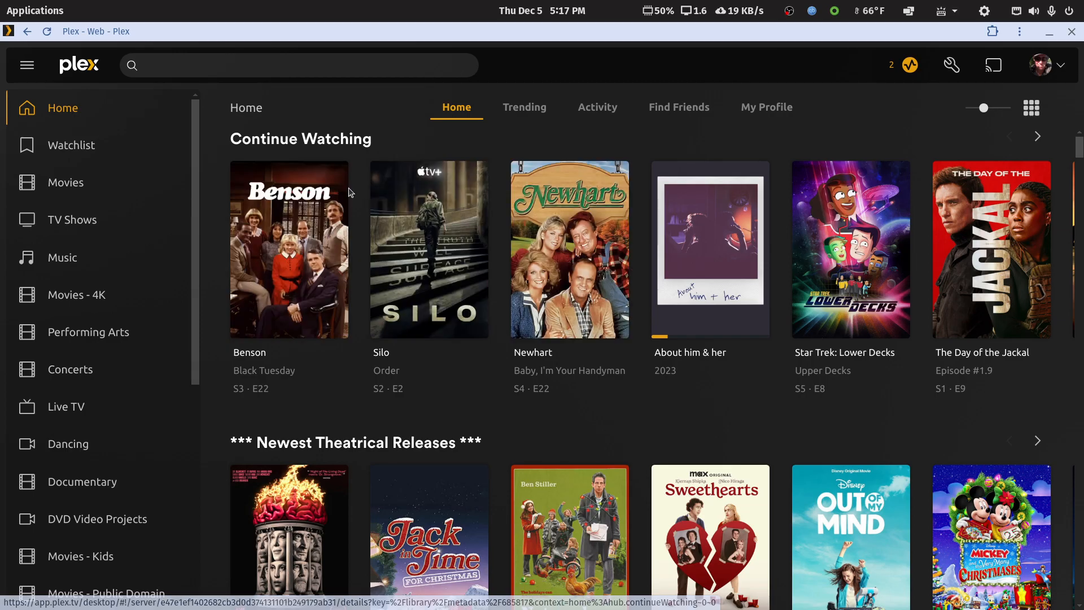
Step: Fit the Plex Web window to half the screen and open the Plex Direct IP window beside it, resized to fill the remaining half
drag(535, 41, 1, 61)
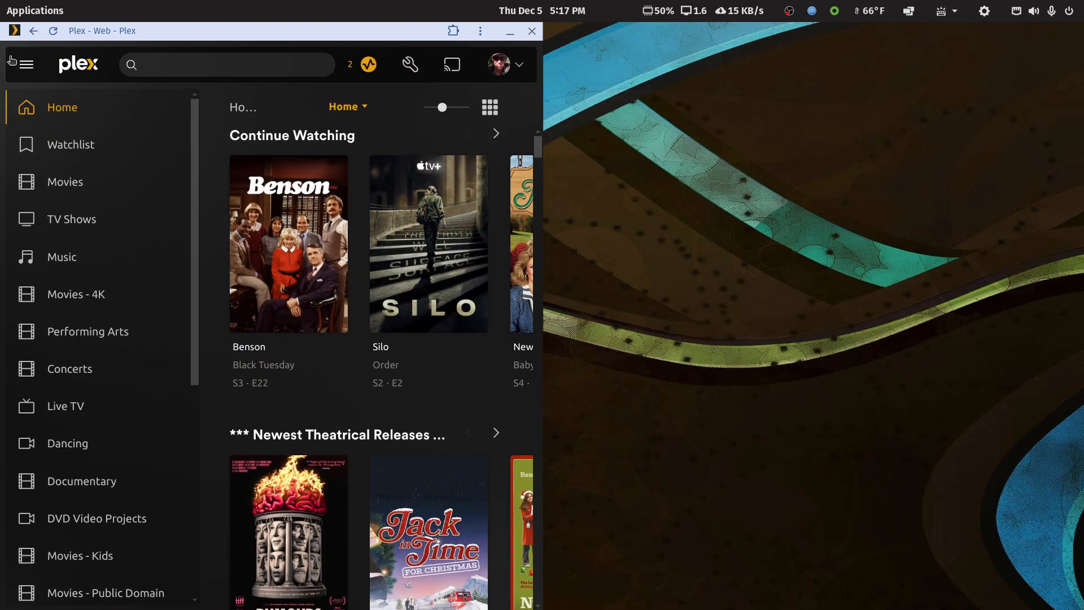
mouse_move(567, 609)
mouse_move(495, 593)
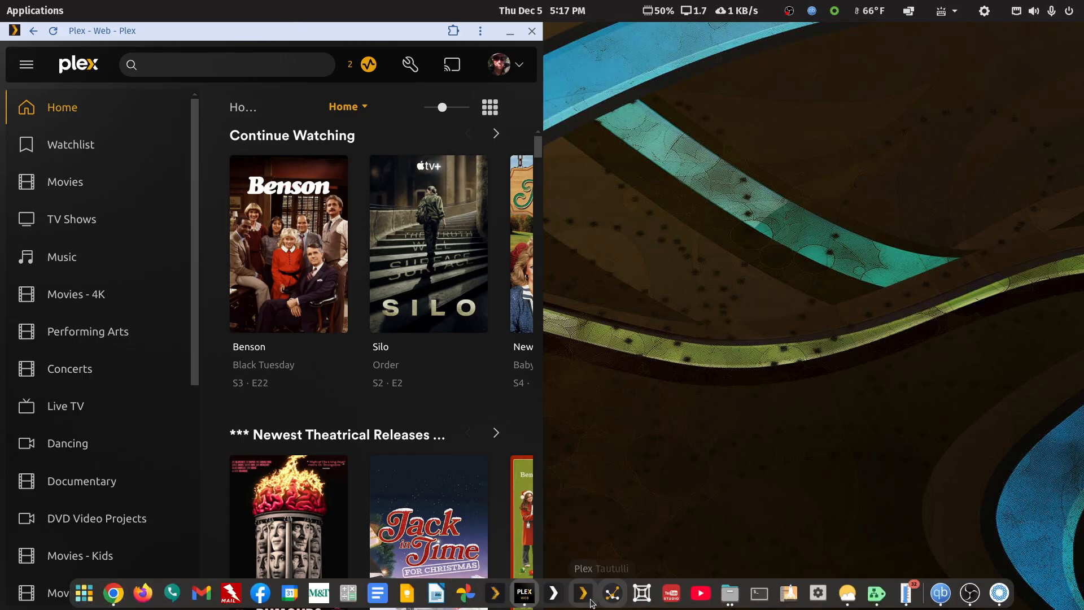
click(554, 594)
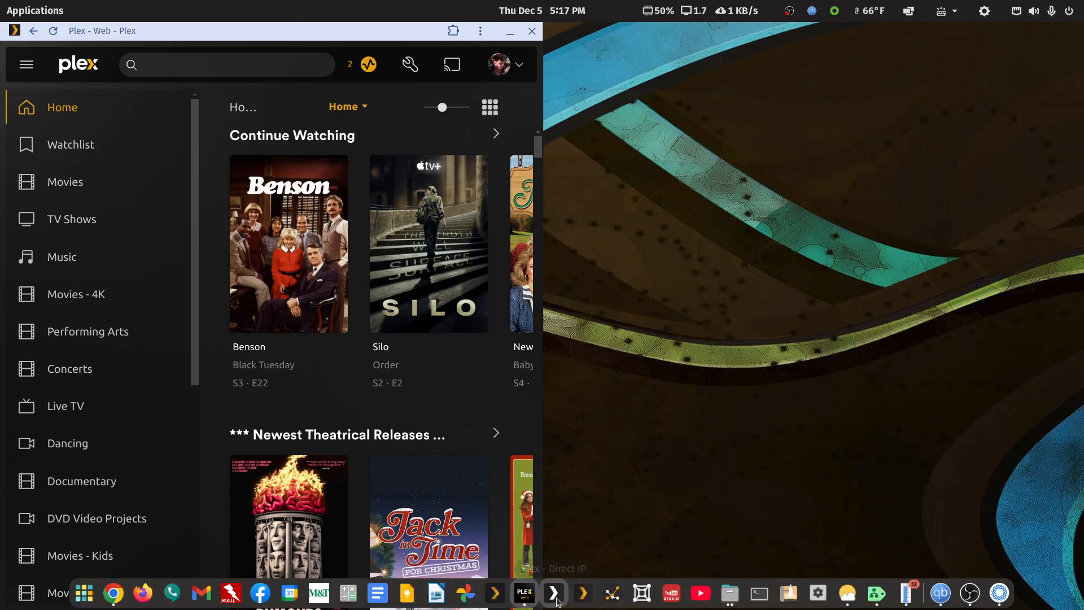
drag(643, 41, 680, 32)
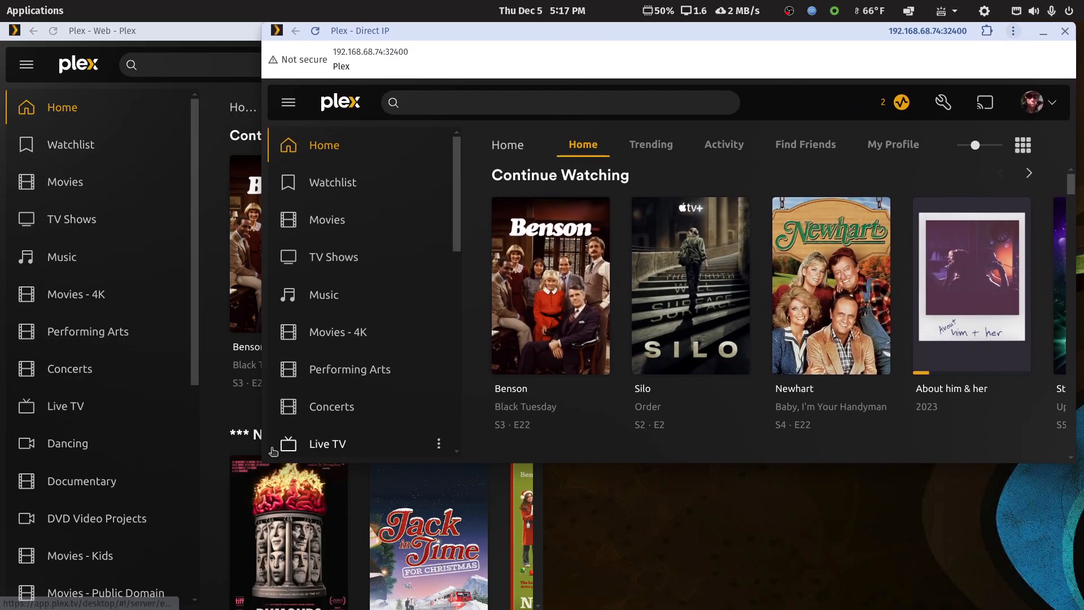
drag(265, 460, 266, 607)
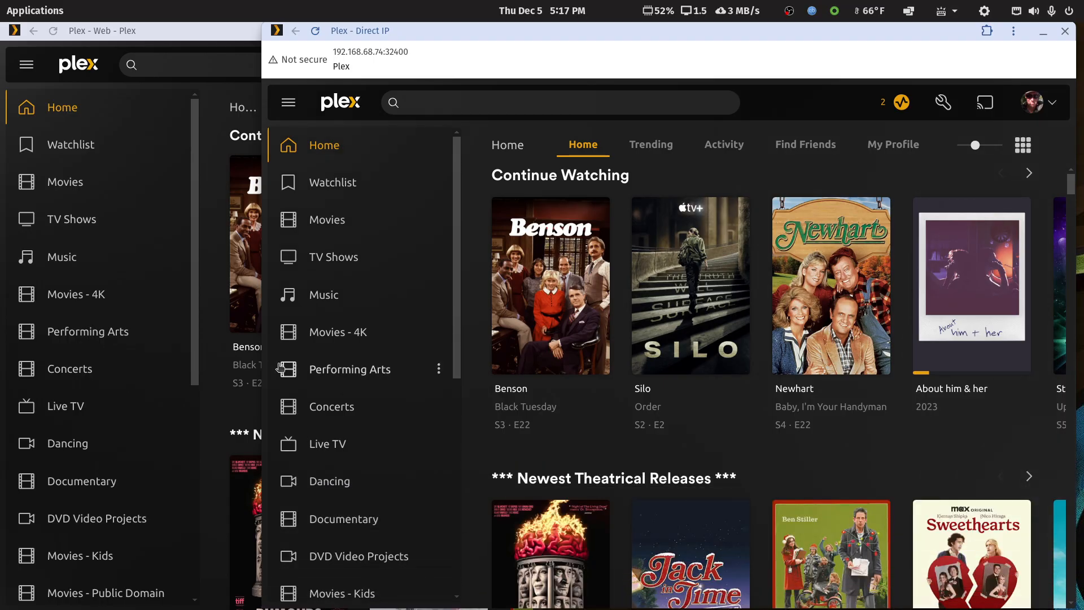
drag(262, 399, 508, 398)
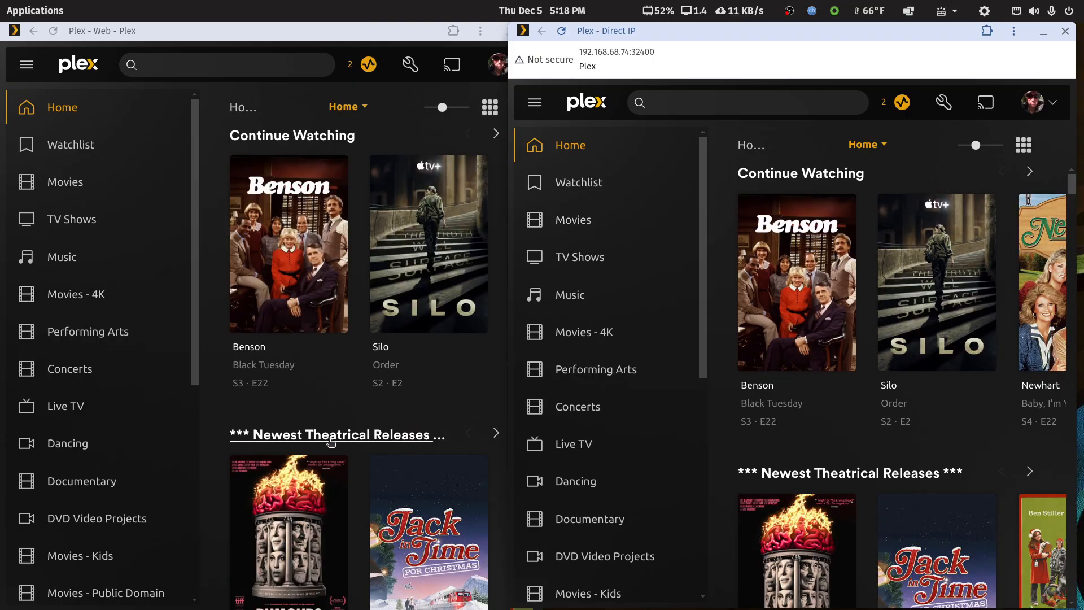
Step: Show the Recently Added in Movies row on the Home page of the Plex Web window
scroll(291, 384, down, 3)
scroll(291, 414, down, 3)
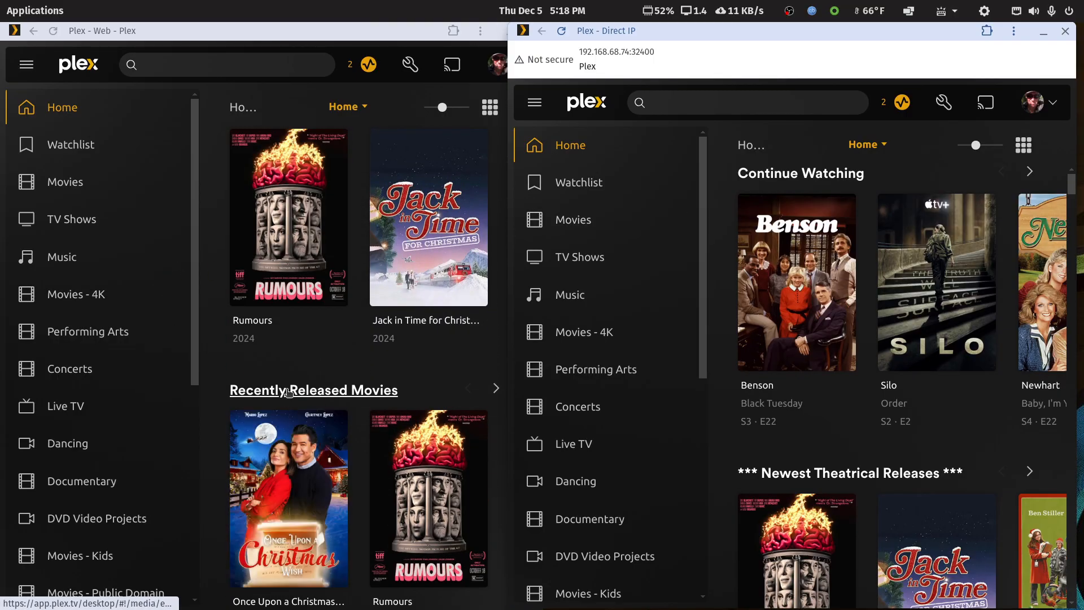
scroll(290, 395, down, 3)
scroll(290, 395, down, 2)
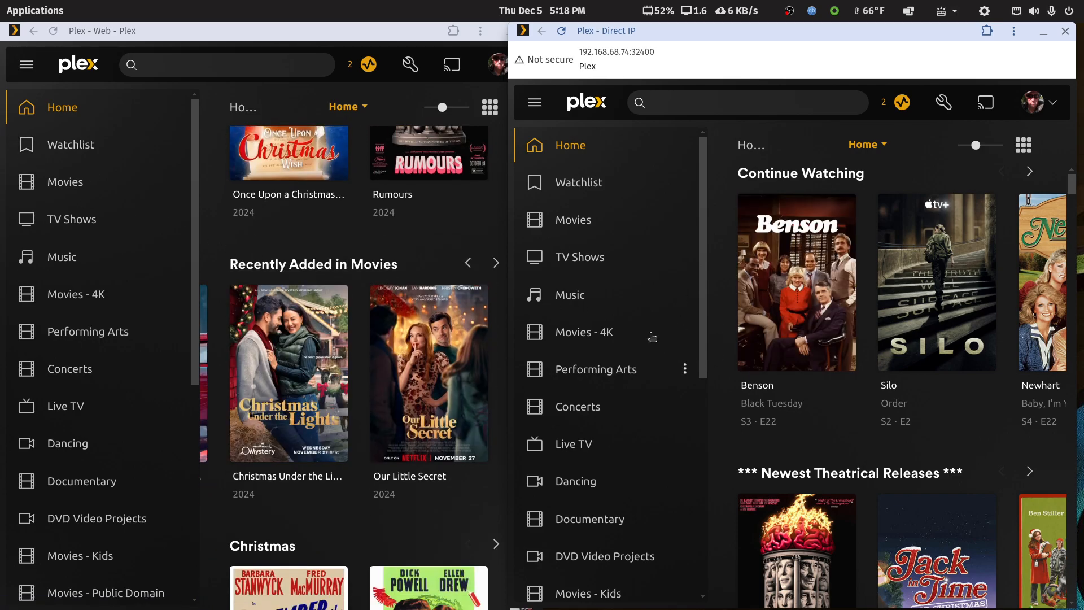
Step: Open the Christmas Countdown collection from the Movies library in the Plex Direct IP window
click(582, 219)
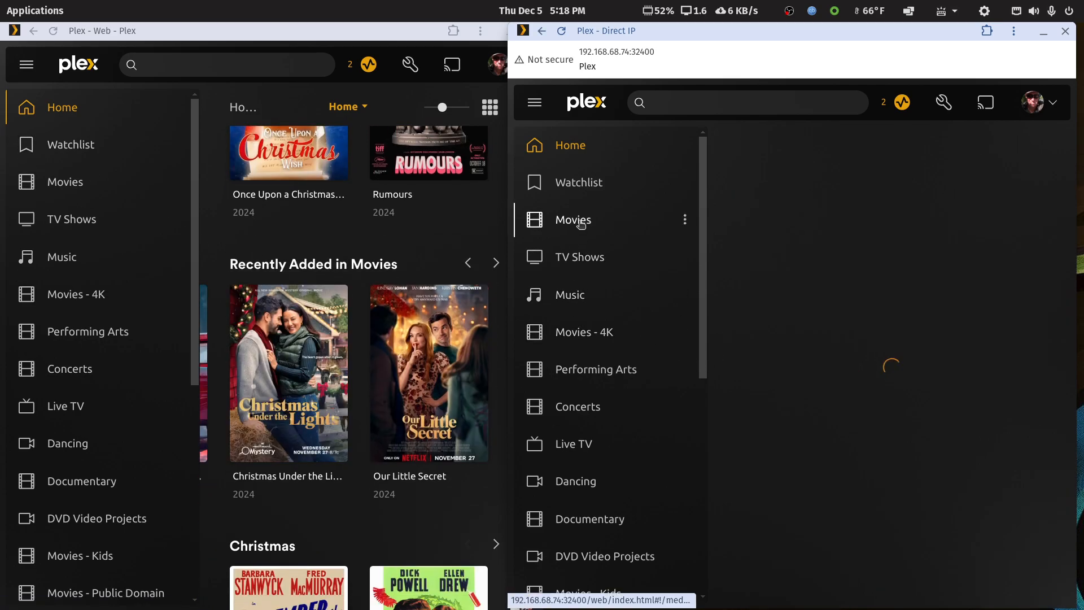
click(920, 146)
click(889, 225)
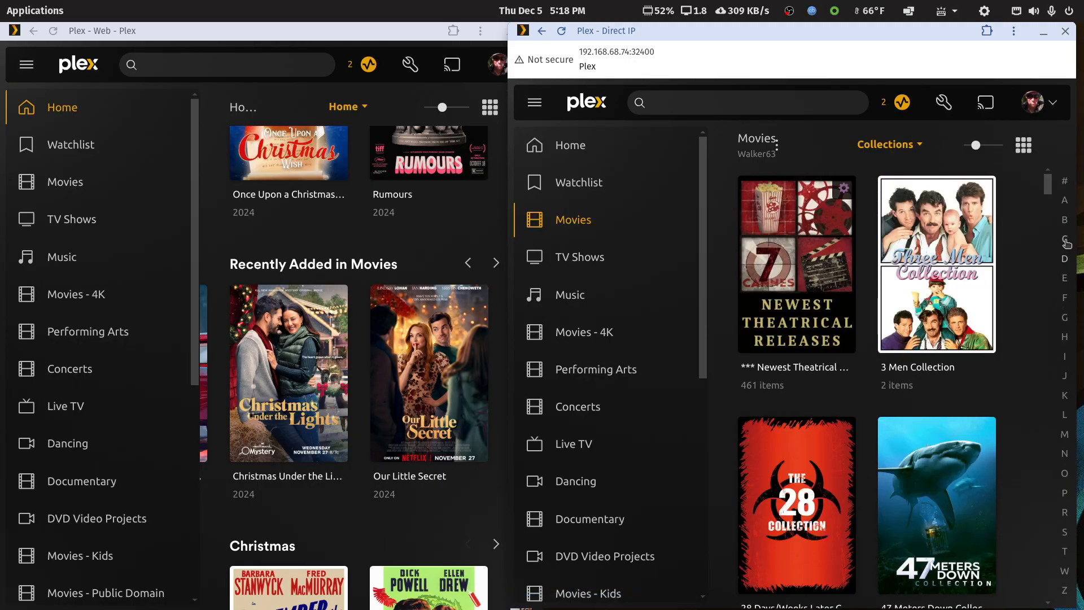
click(1065, 239)
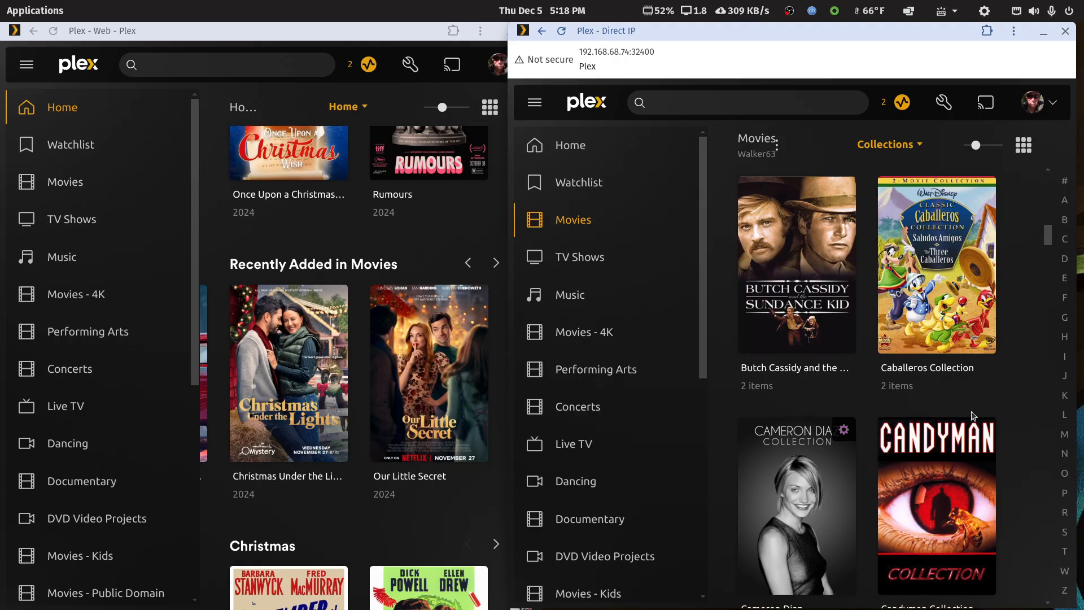
scroll(972, 413, down, 7)
scroll(972, 414, down, 3)
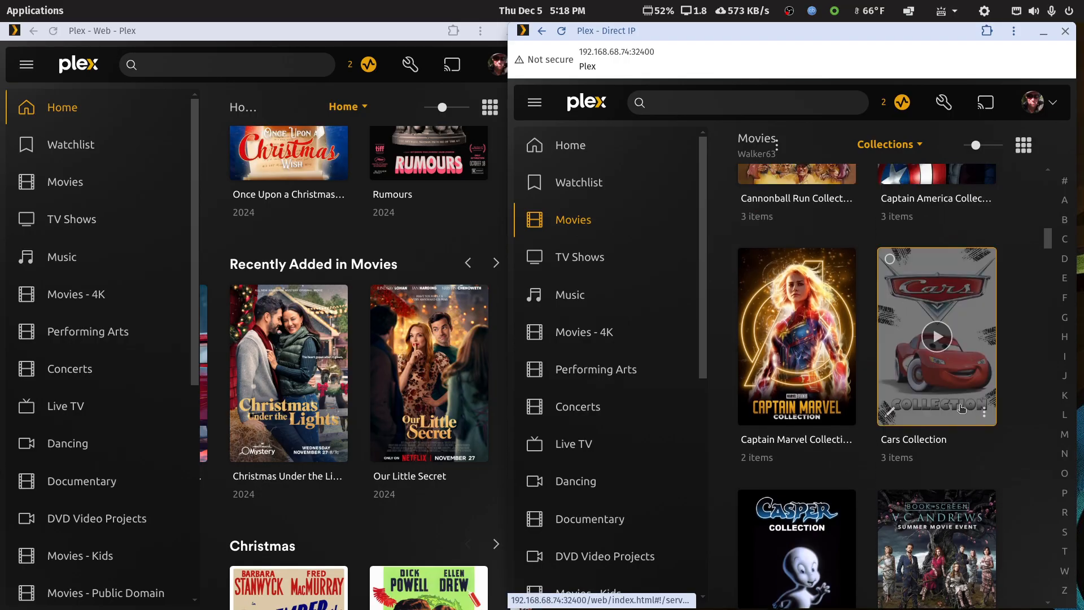
drag(1052, 244, 1052, 258)
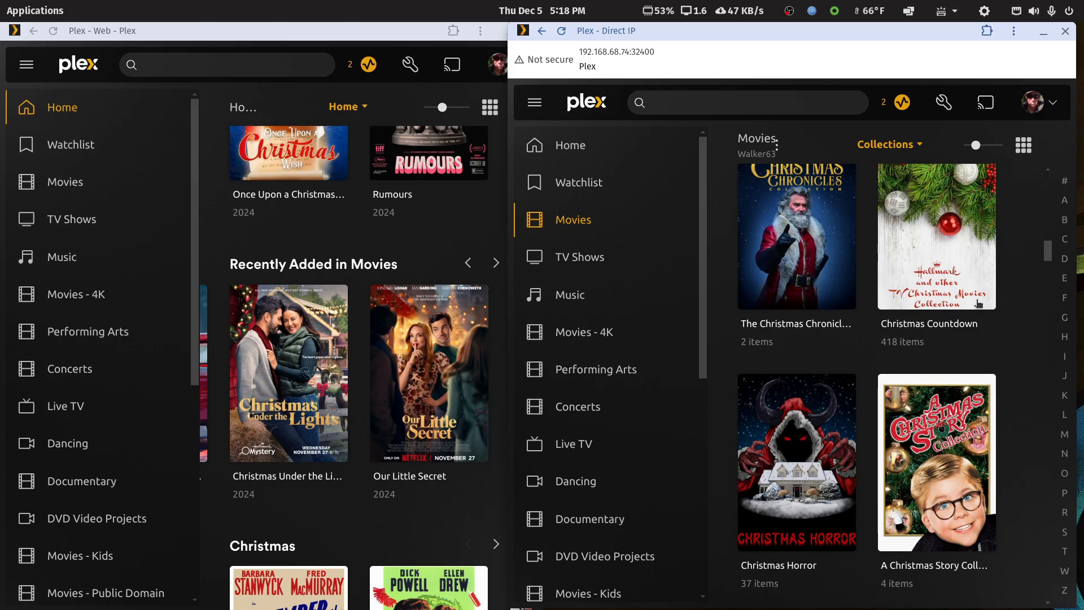
click(971, 282)
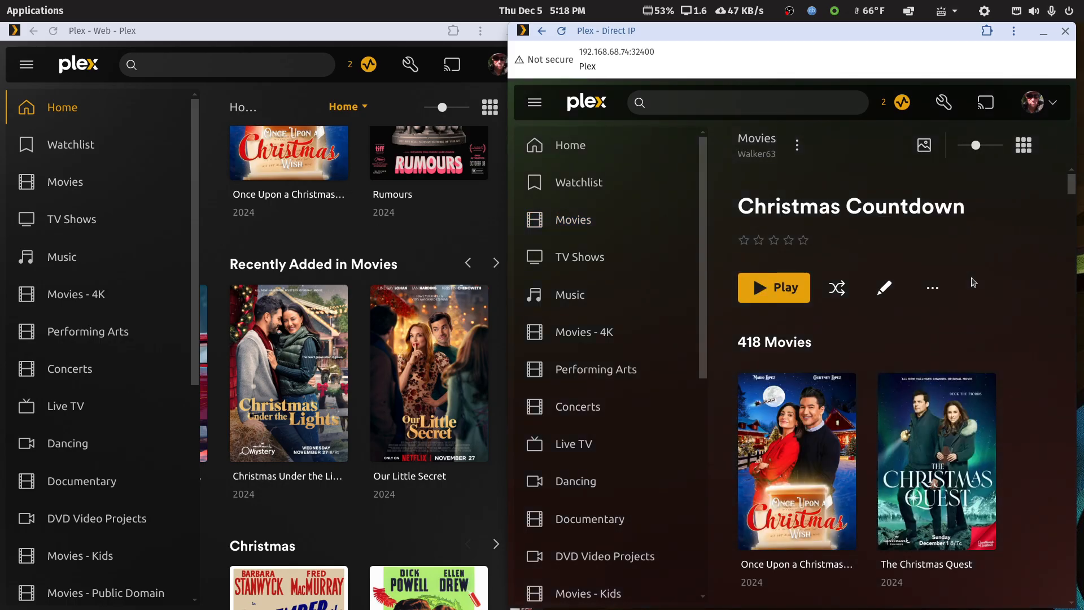
scroll(972, 281, down, 2)
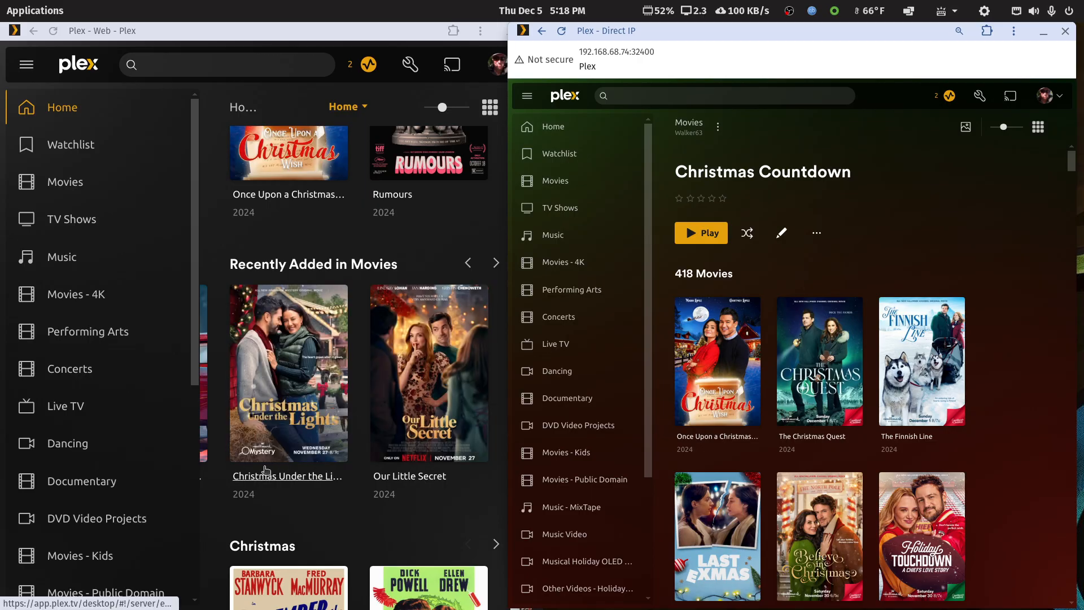
Step: Review the general details of Christmas Under the Lights, including its release date and content rating, without saving any changes
click(242, 450)
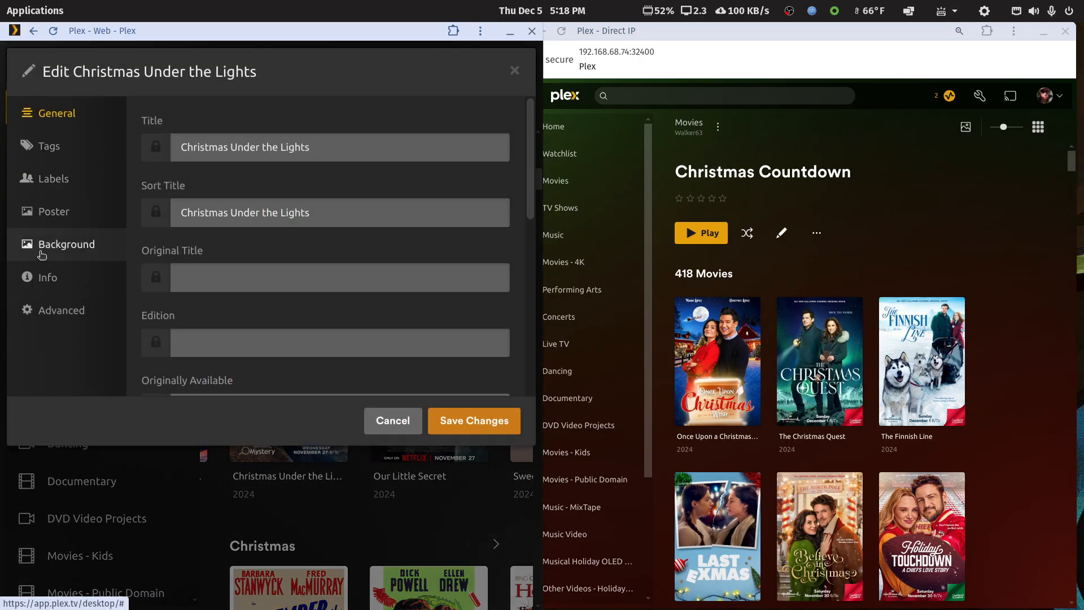
scroll(223, 282, down, 3)
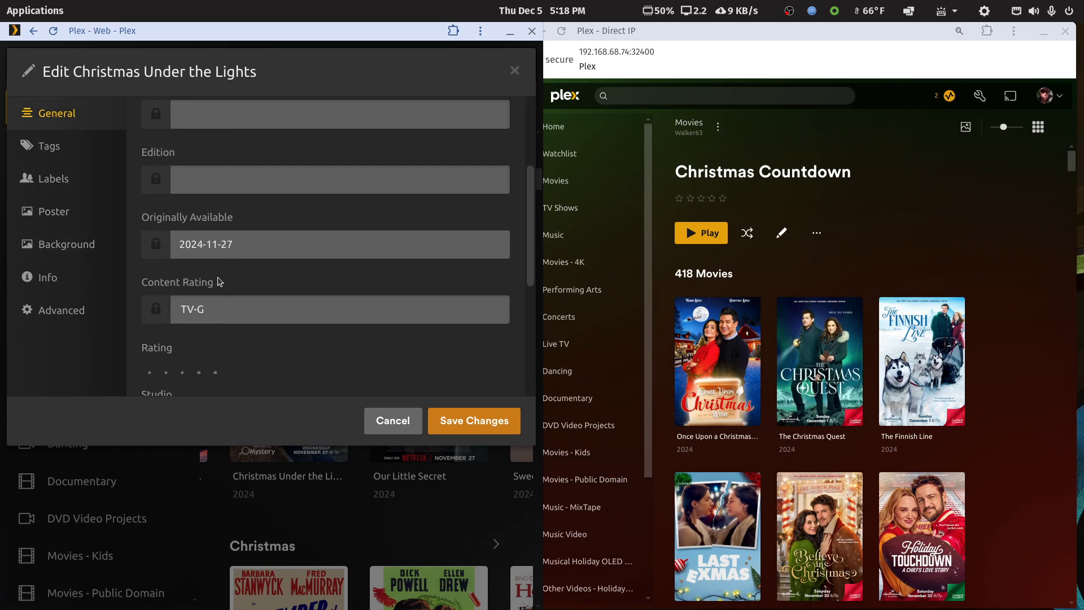
click(395, 424)
Step: Open the Christmas Countdown collection's filters, enlarge the maximized Plex Direct IP window's page, and browse the matching movies
click(818, 236)
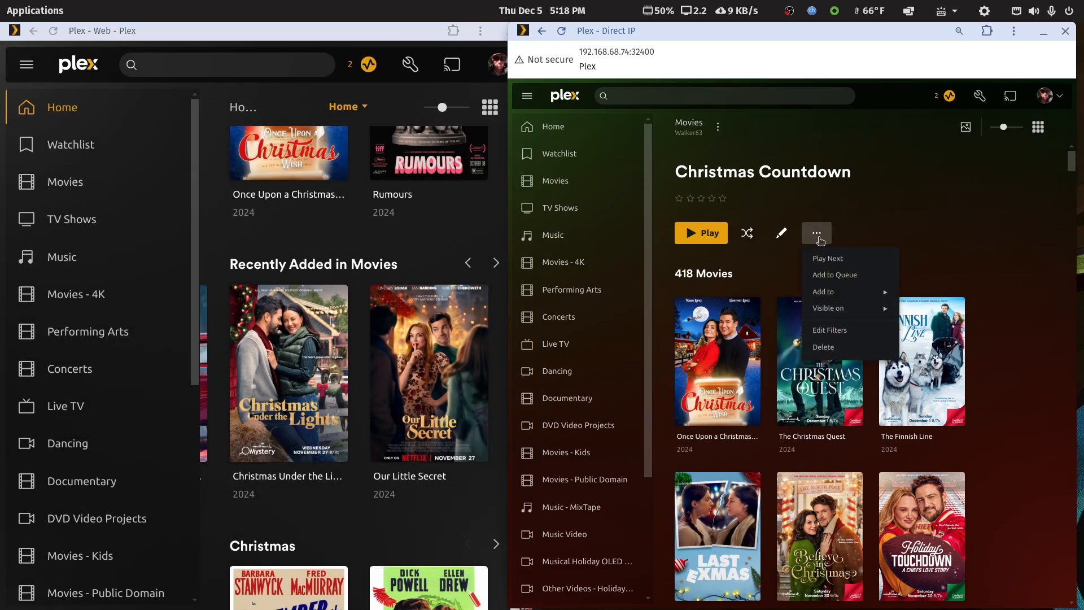
click(829, 330)
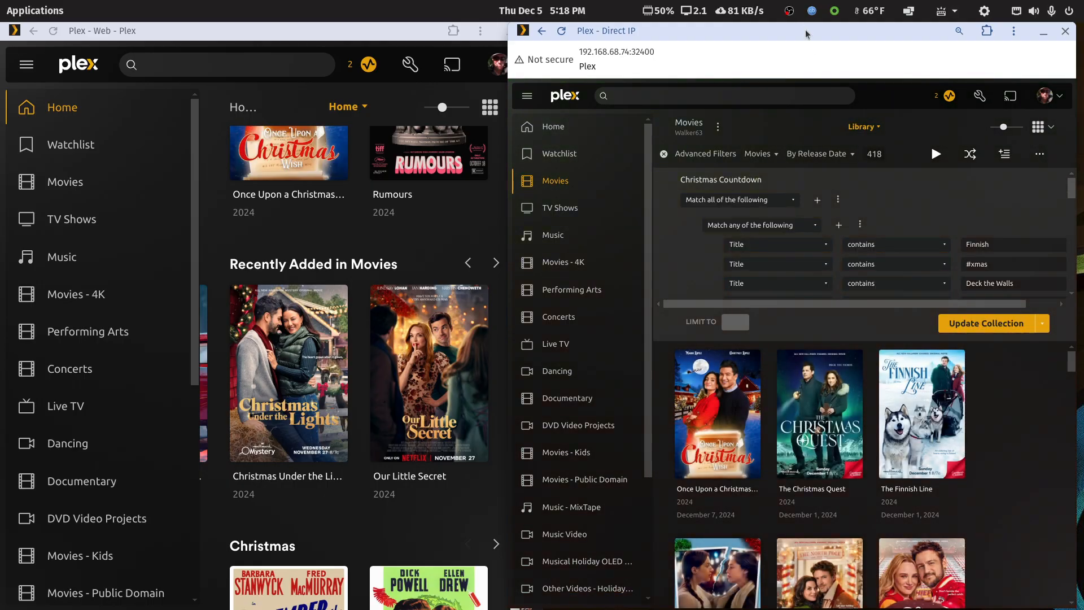
double_click(805, 29)
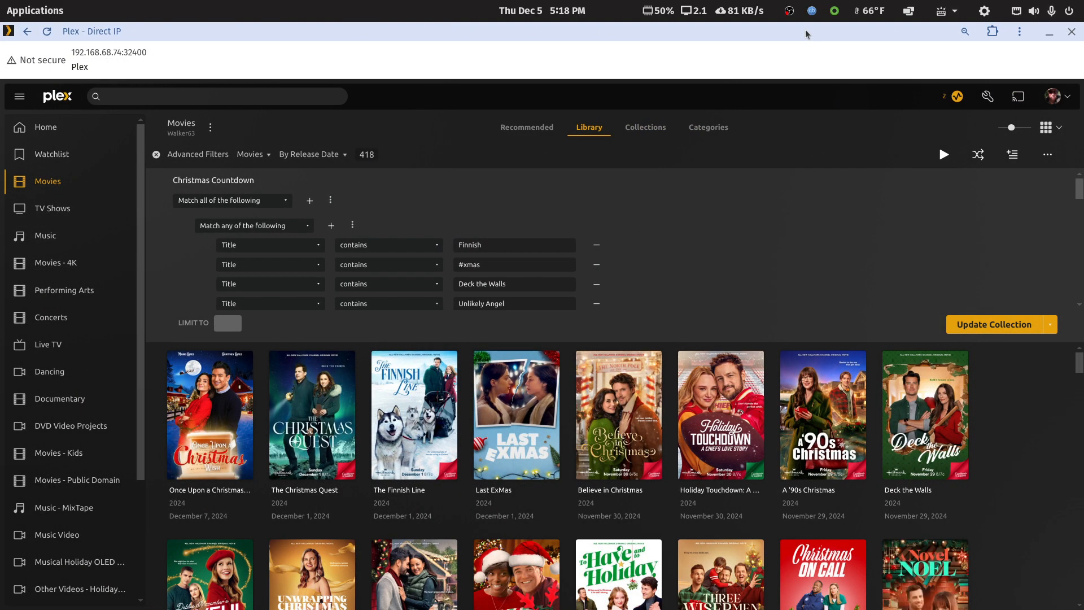
key(ctrl+plus)
key(ctrl+plus)
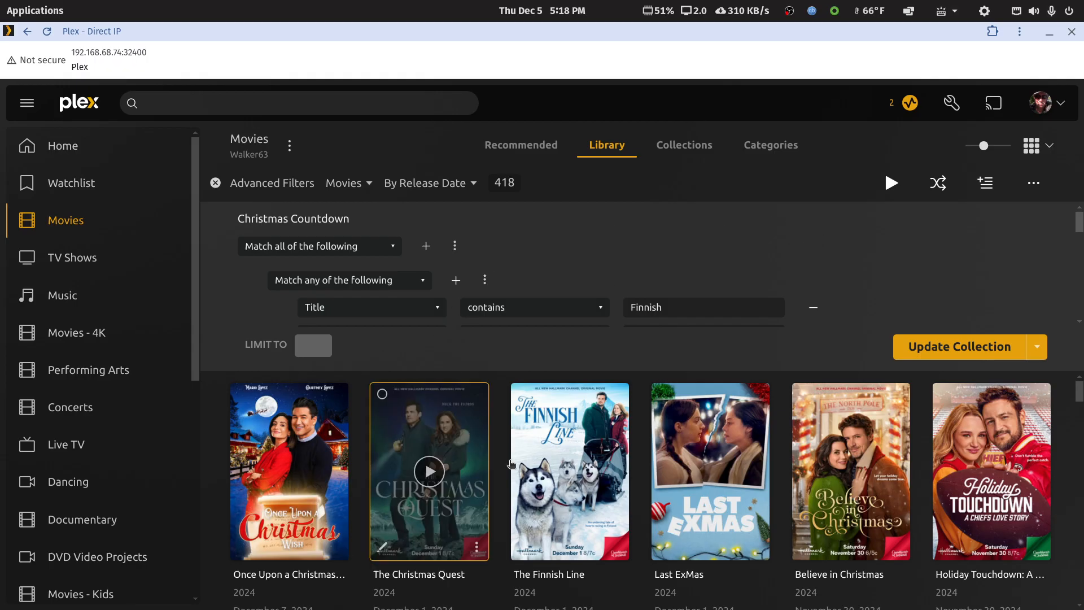
scroll(564, 451, down, 3)
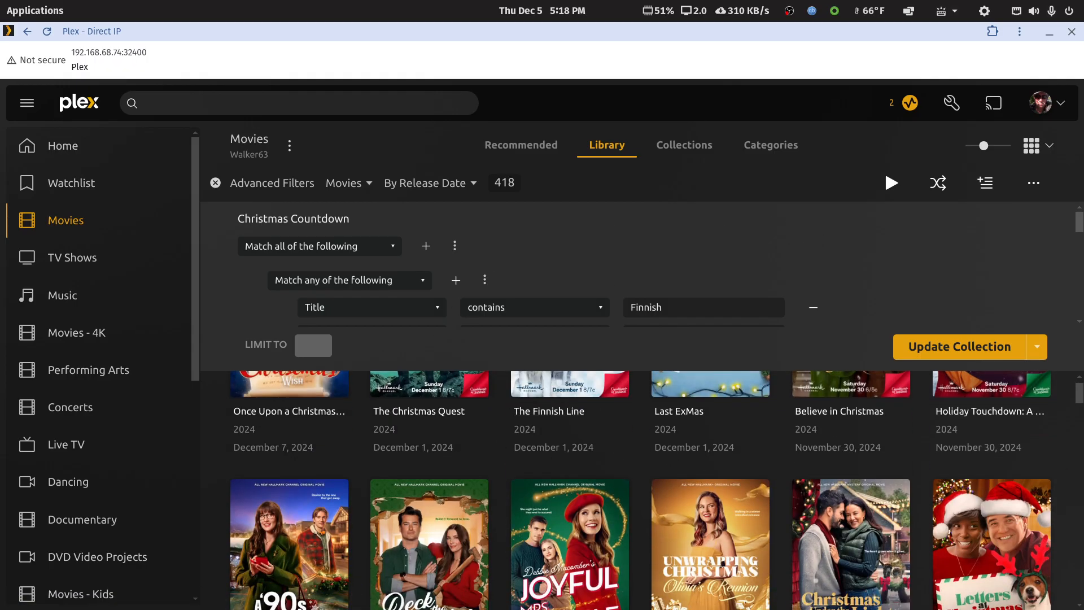
drag(1080, 398, 1079, 464)
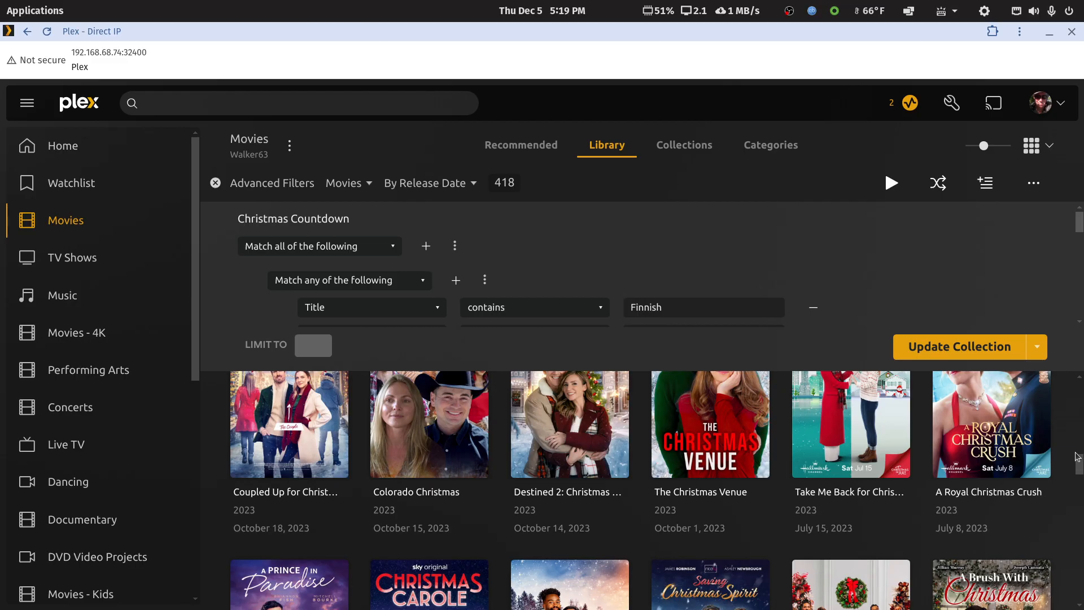
drag(1081, 469, 1081, 343)
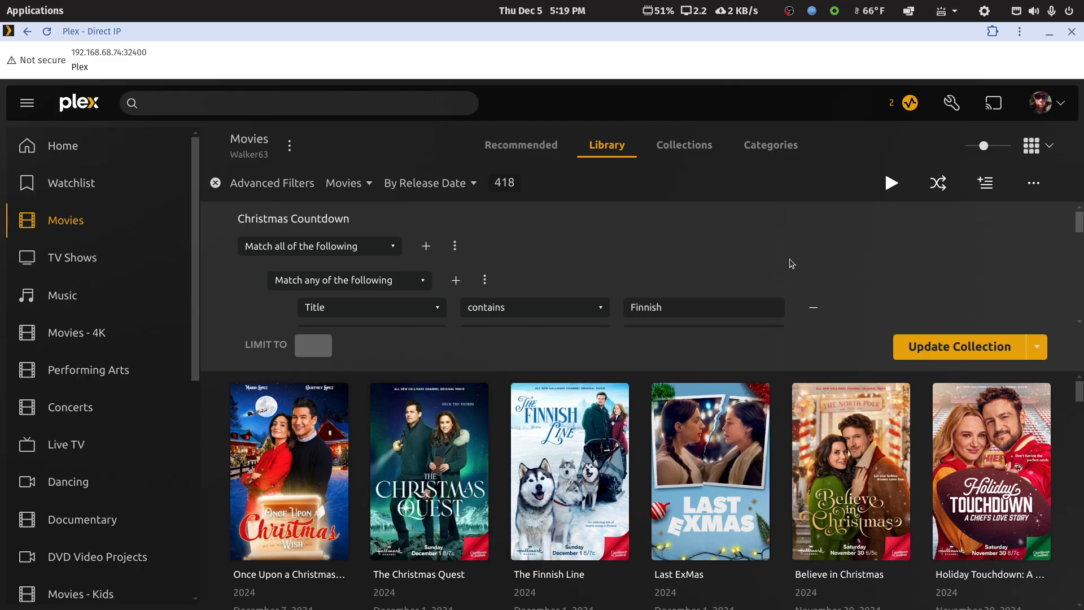
Step: Move the Plex Direct IP window aside, maximize Plex Web, and show the tags of To Have and to Holiday for editing
drag(744, 31, 1083, 120)
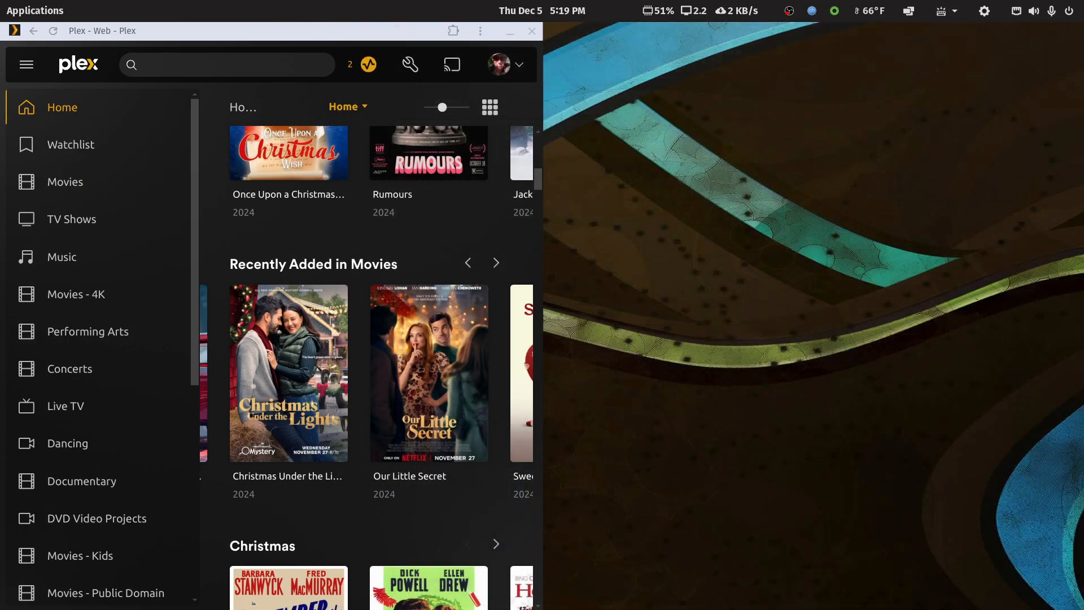
double_click(350, 34)
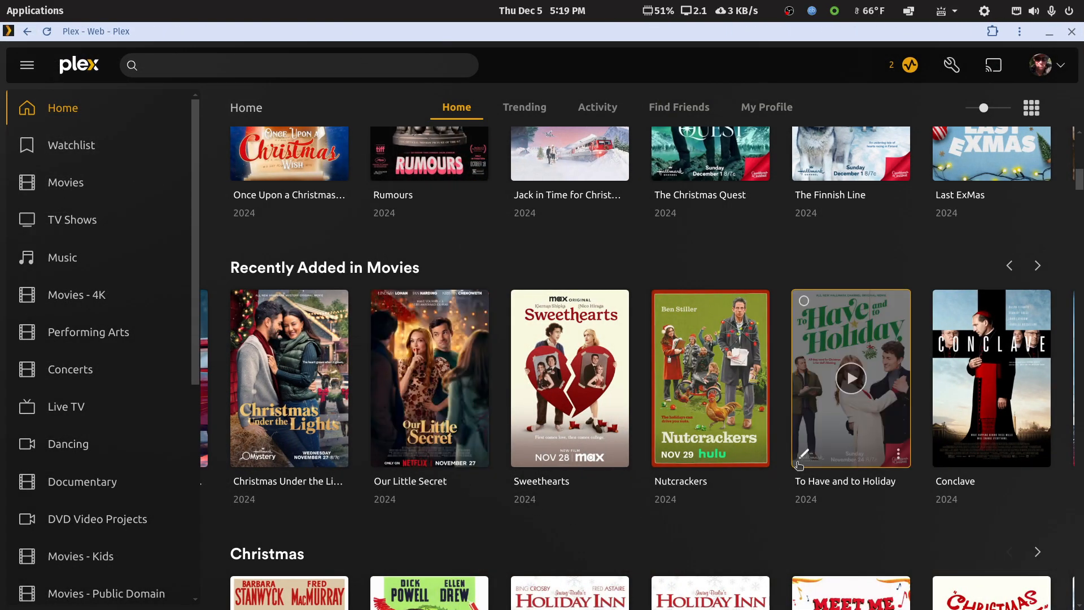
click(803, 457)
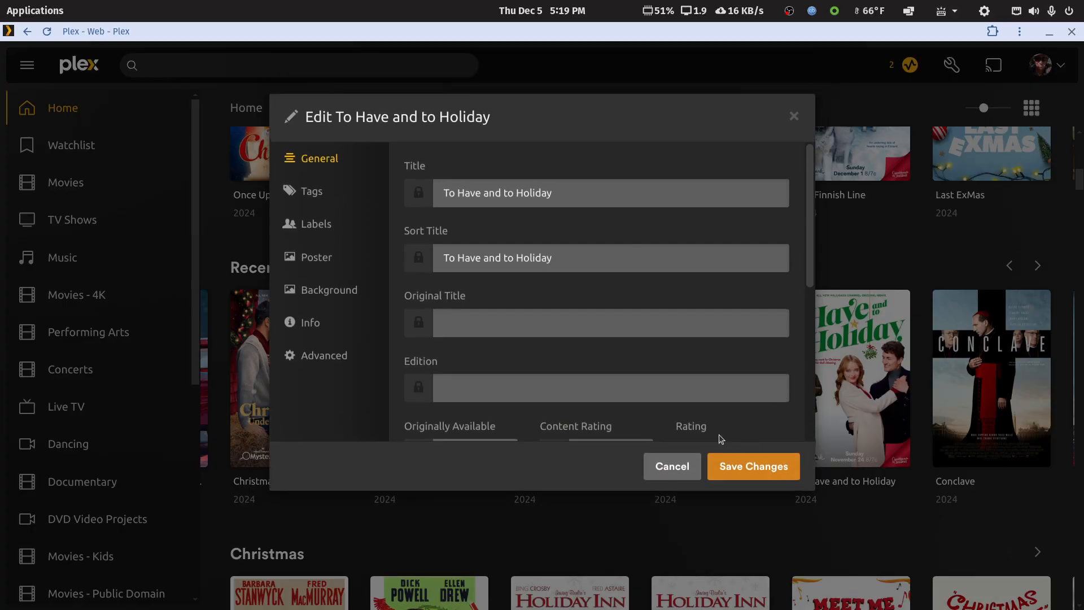
click(314, 194)
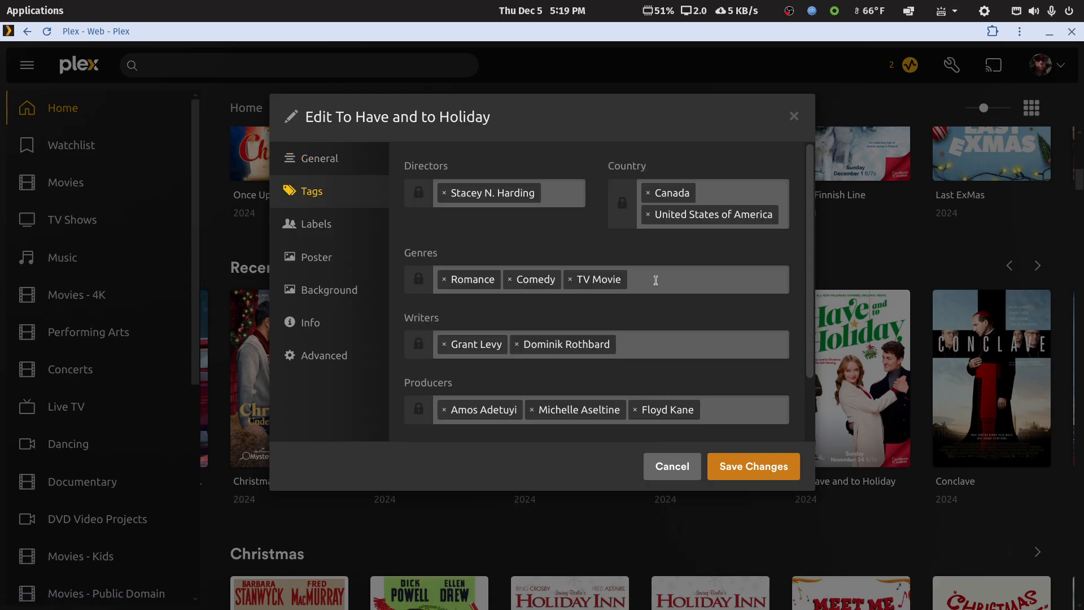
Step: Add the custom genre Cheesy Christmas Movie to To Have and to Holiday
click(721, 282)
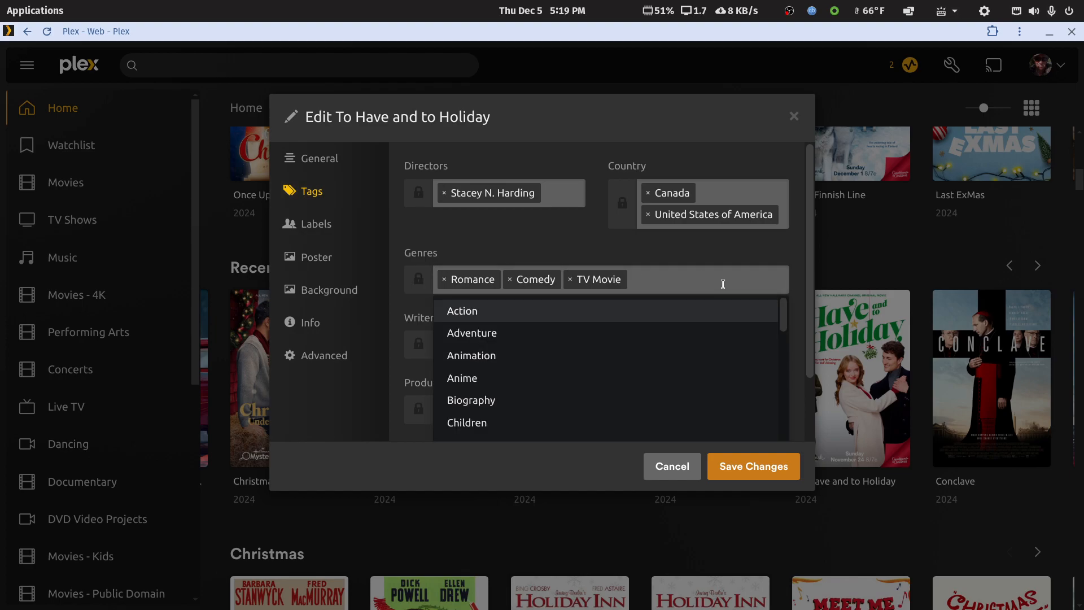
text(Chee)
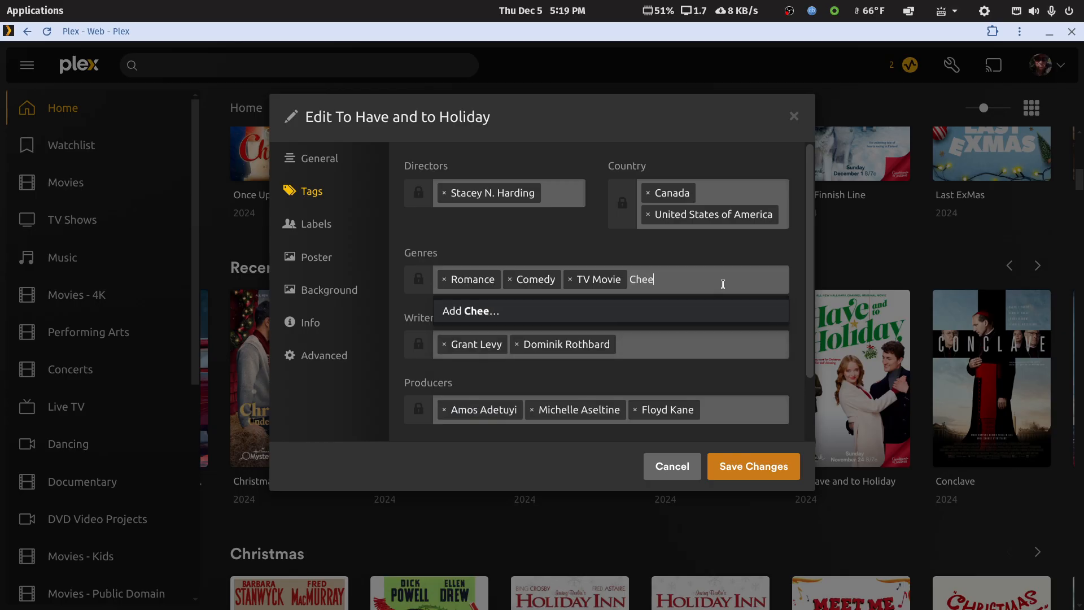
text(sy Christmas Movie)
key(Return)
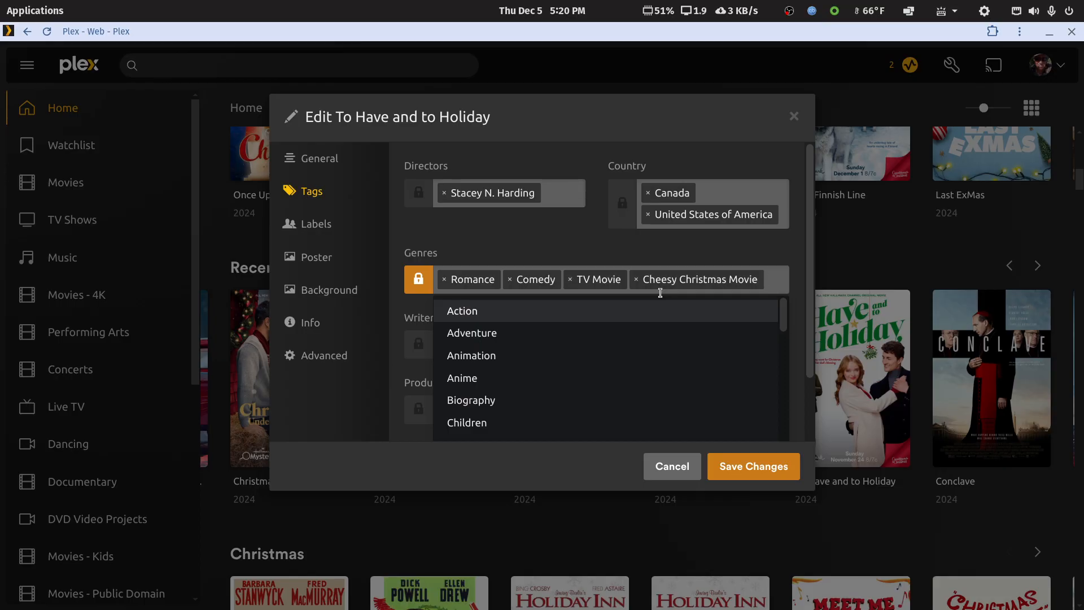
Step: Remove the Cheesy Christmas Movie genre from To Have and to Holiday and save the movie's details
click(636, 280)
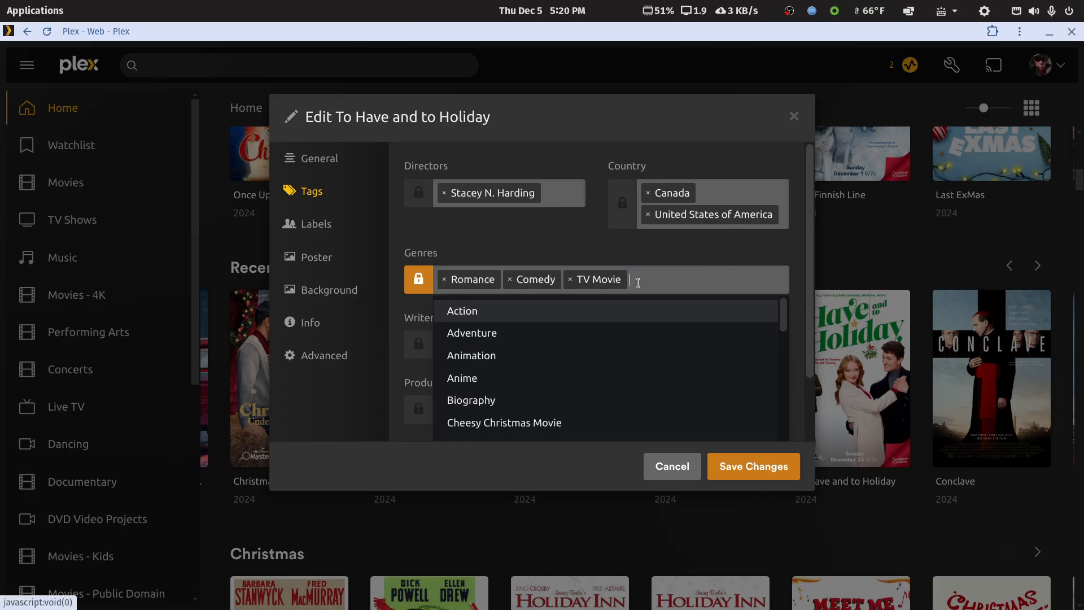
click(744, 472)
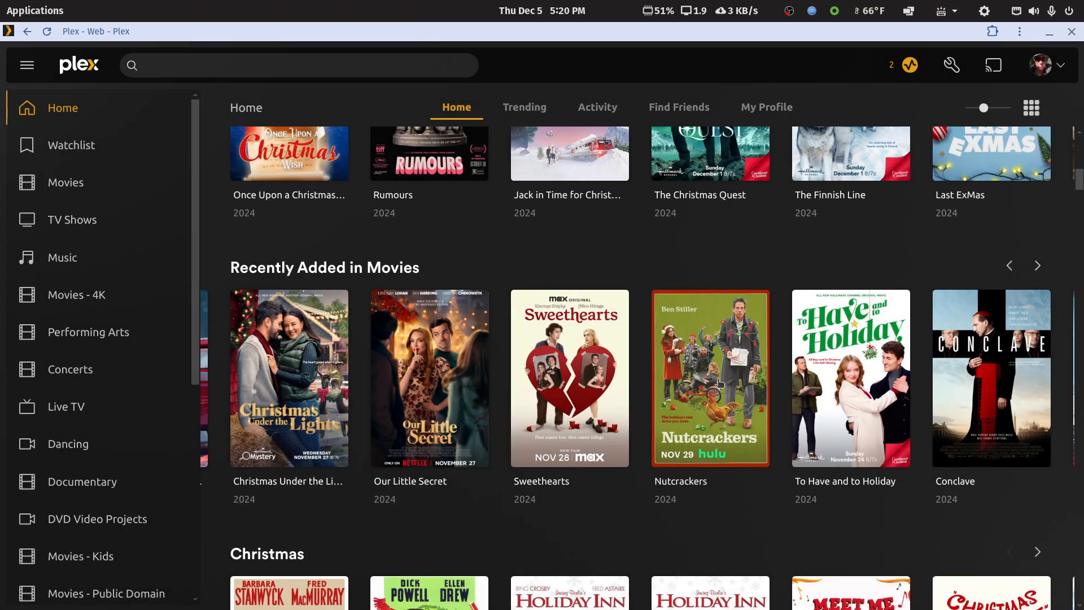
Step: Open the full Movies library in the Plex Web window and show its list of genre filters
scroll(718, 387, up, 6)
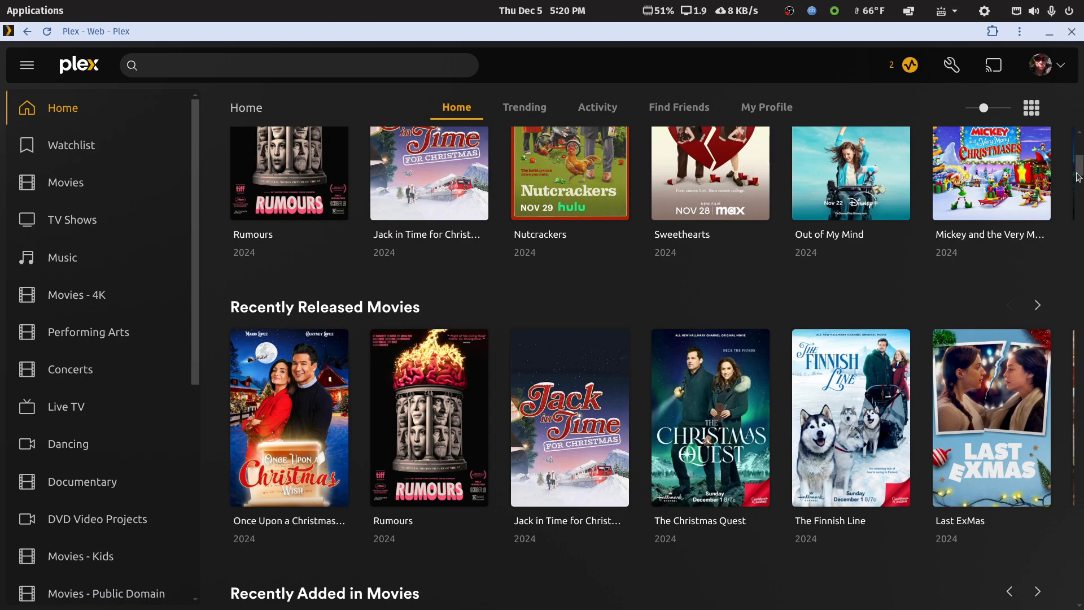
scroll(1078, 169, up, 7)
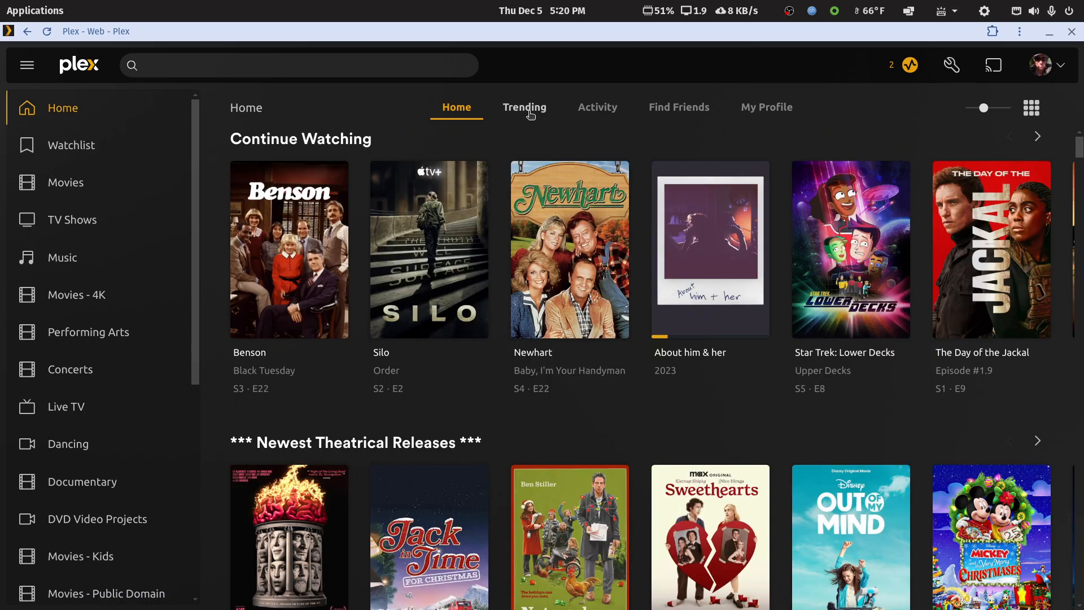
click(63, 185)
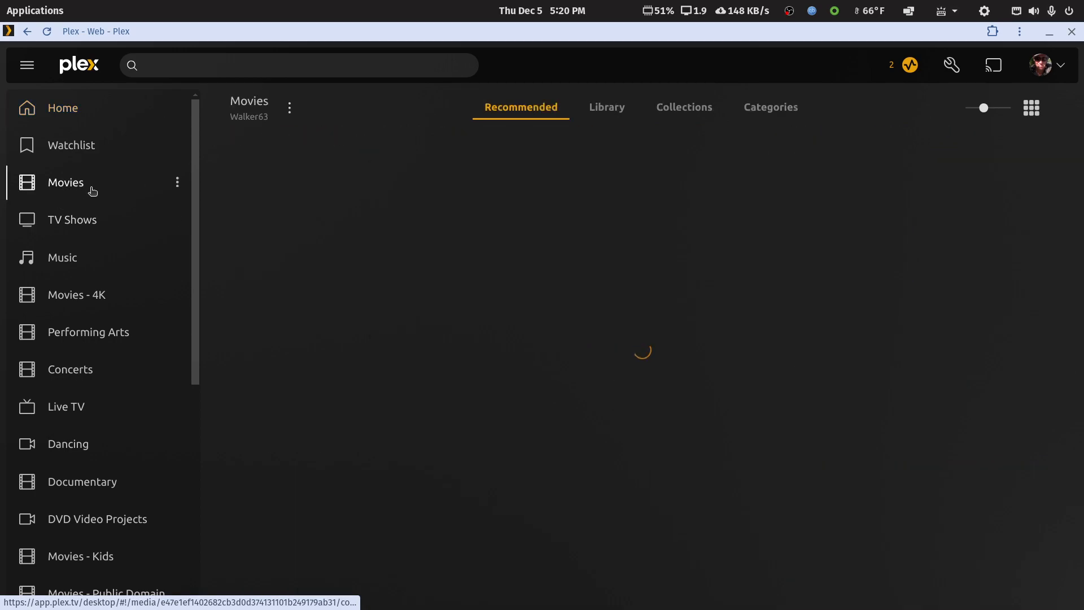
click(614, 112)
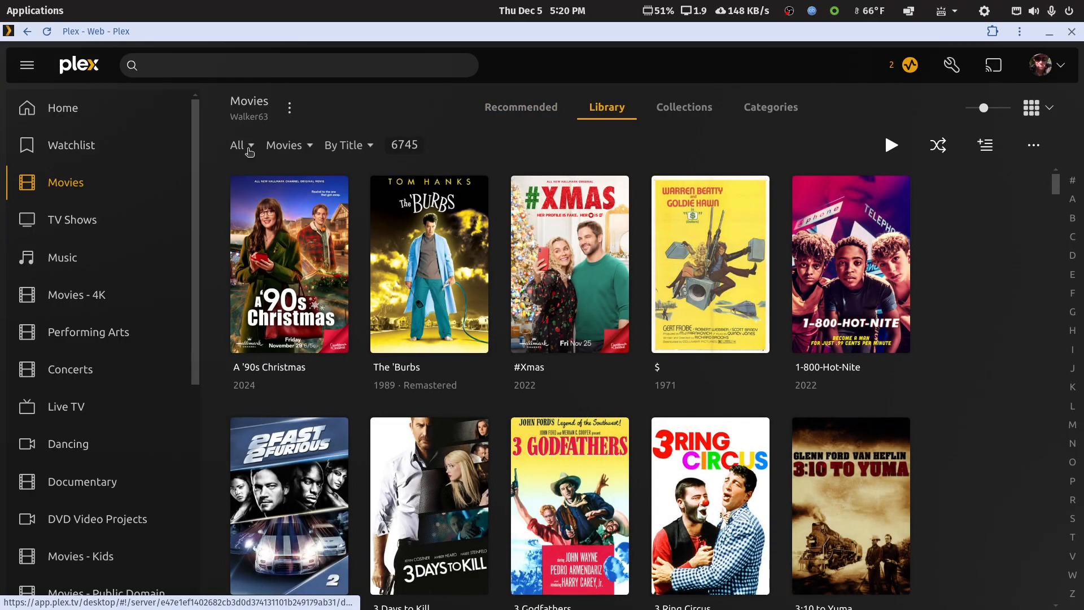
click(244, 145)
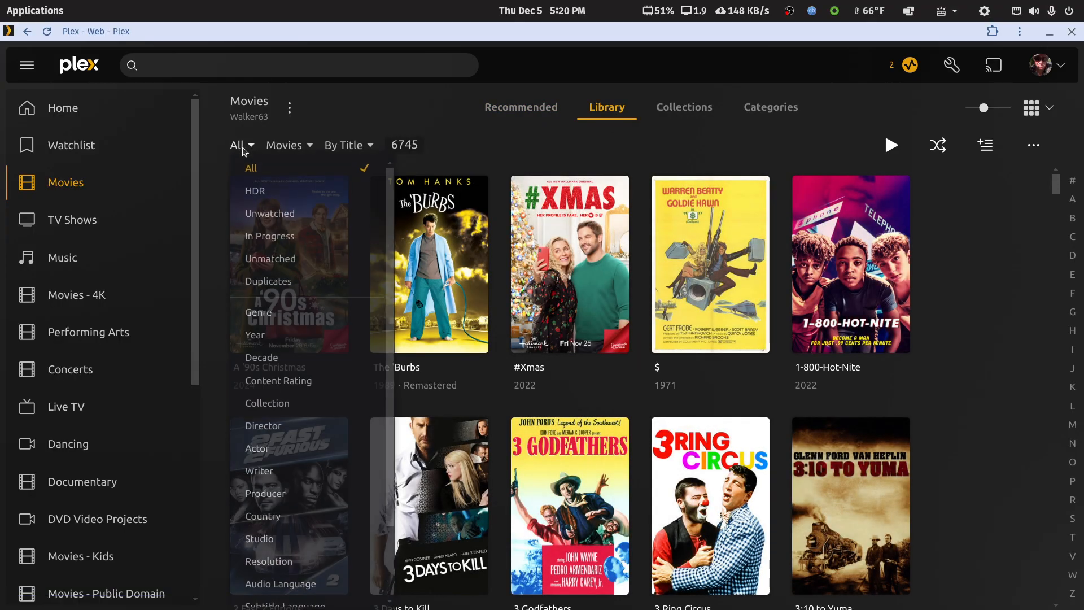
click(258, 313)
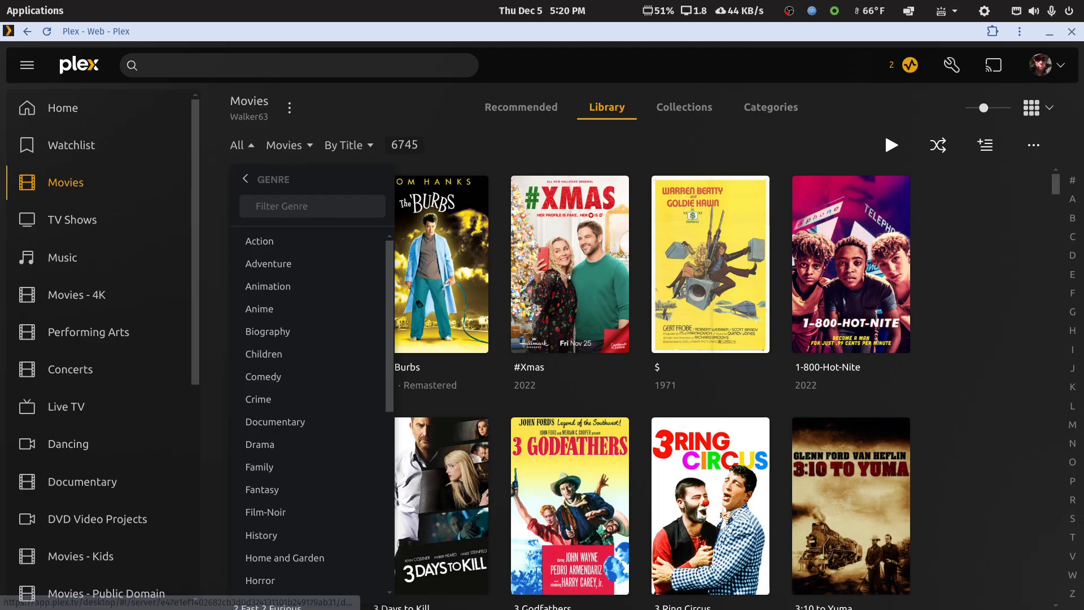
Step: Bring back the Plex Direct IP window to view the Christmas Countdown collection page, and move the window aside again
drag(1083, 113, 680, 55)
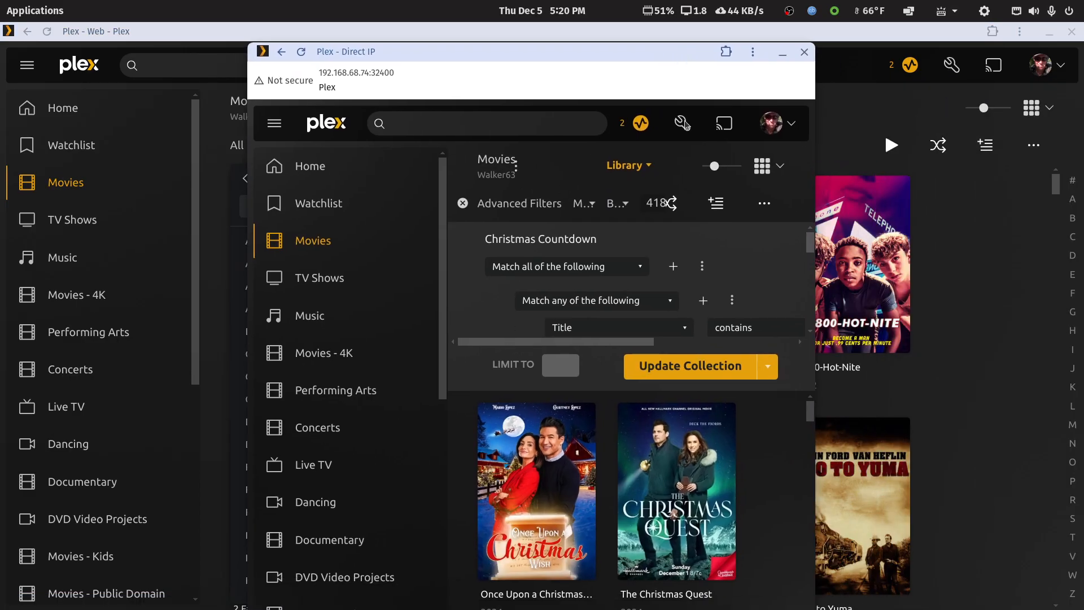
double_click(679, 52)
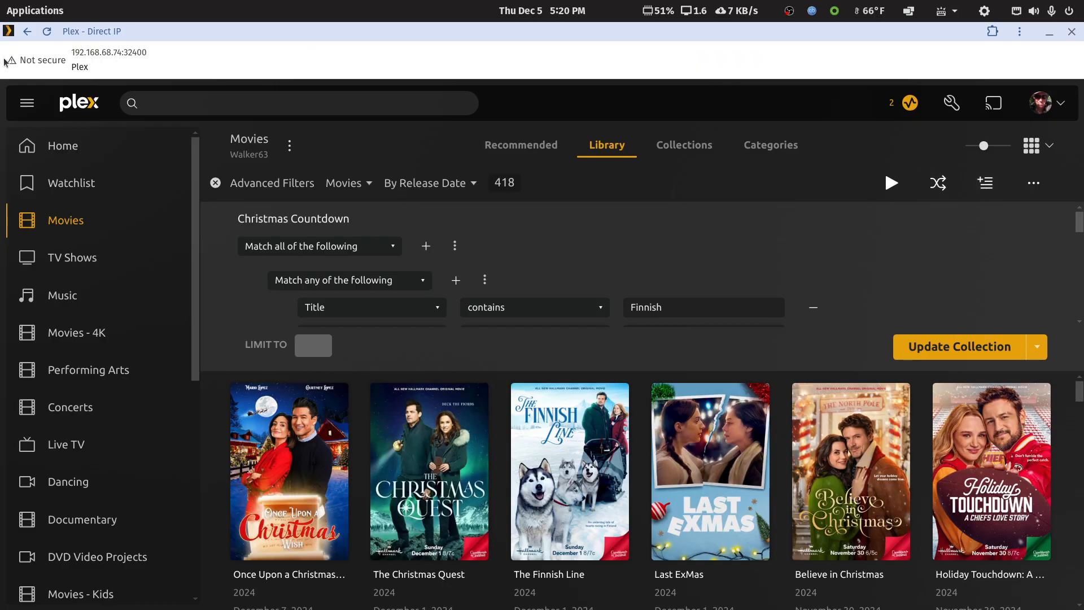
click(27, 32)
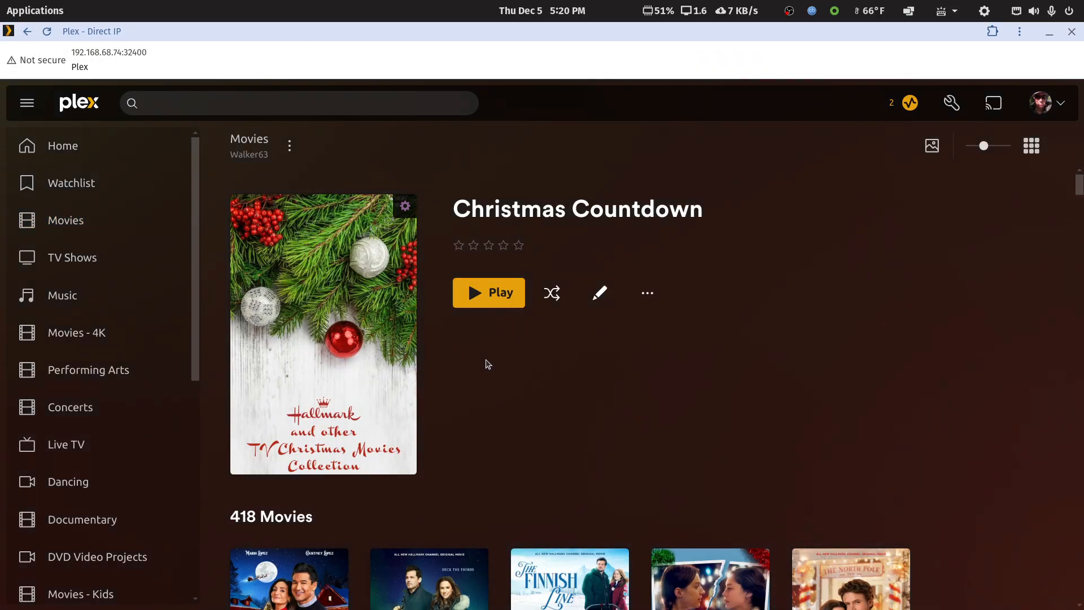
scroll(489, 364, down, 1)
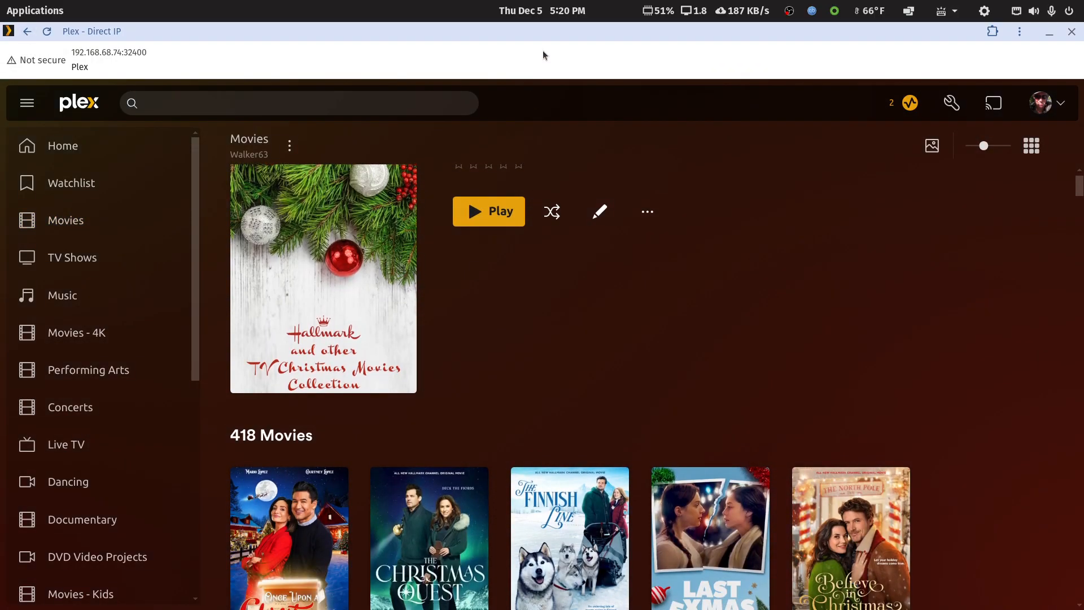
double_click(556, 36)
drag(548, 42, 0, 51)
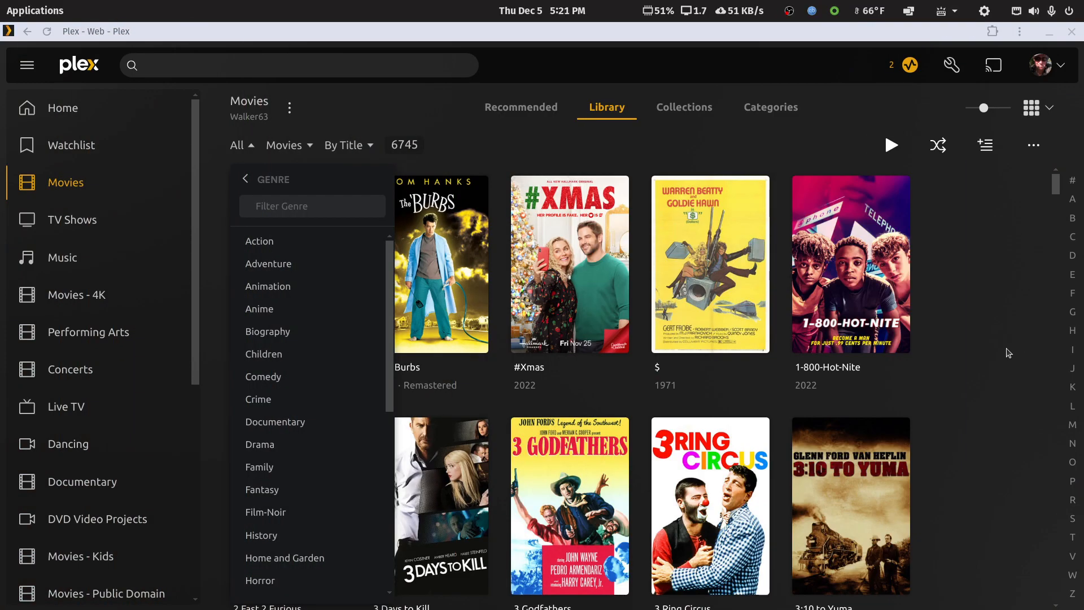
Step: Filter the Movies library by the TV Movie genre
click(283, 206)
text(tv)
click(283, 243)
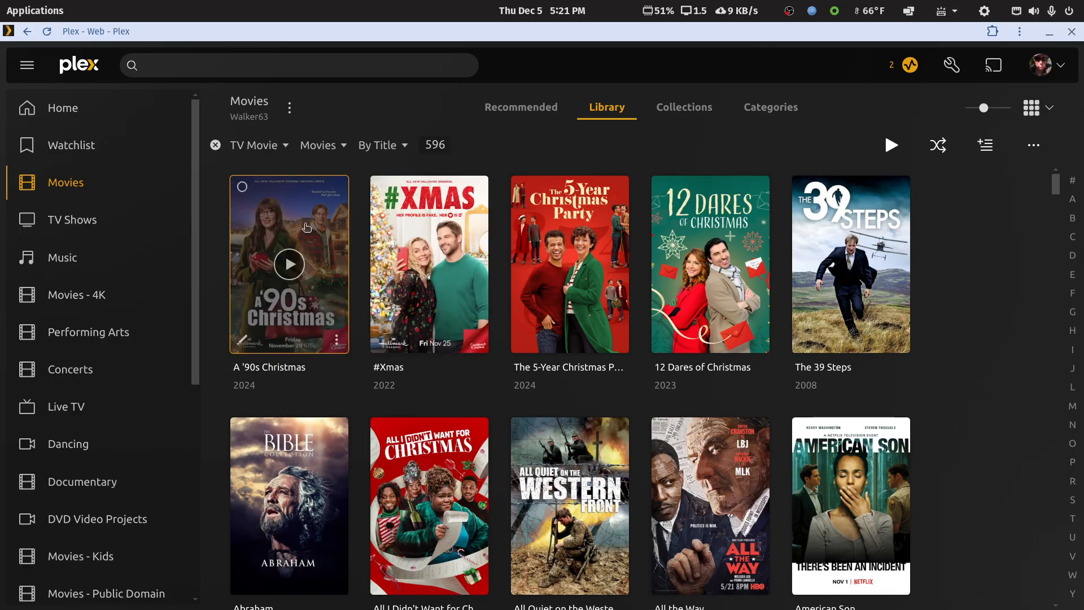
Step: Select the first ten TV movies in the library, from A '90s Christmas through American Son
click(243, 187)
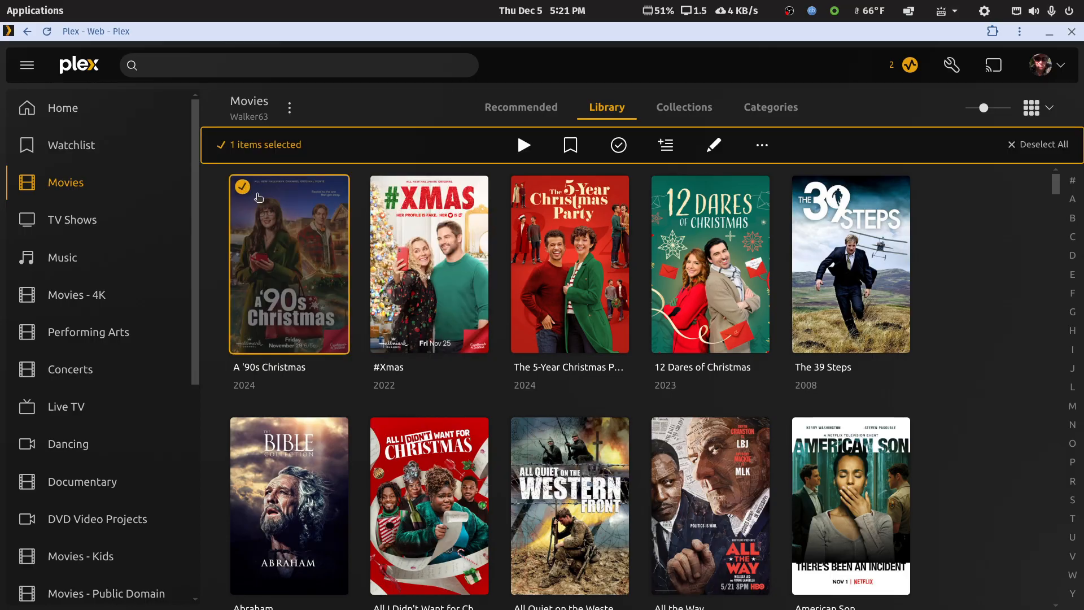
click(427, 256)
click(571, 253)
click(755, 270)
click(851, 266)
click(851, 505)
click(710, 505)
click(570, 506)
click(458, 480)
click(283, 453)
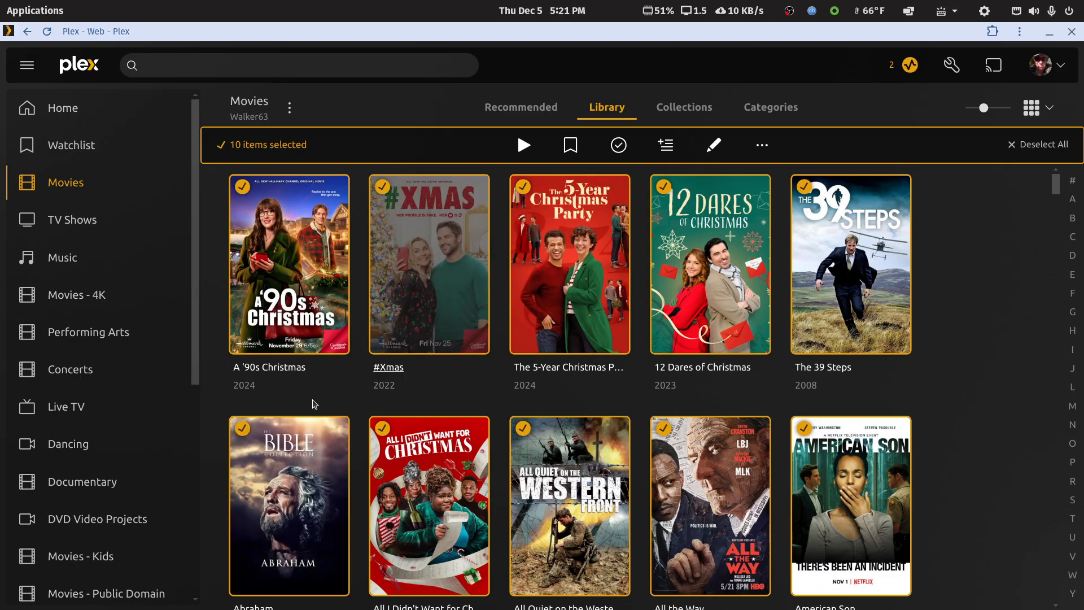
Step: Deselect the non-Christmas titles Abraham, All Quiet on the Western Front, All the Way and American Son
click(283, 453)
click(590, 556)
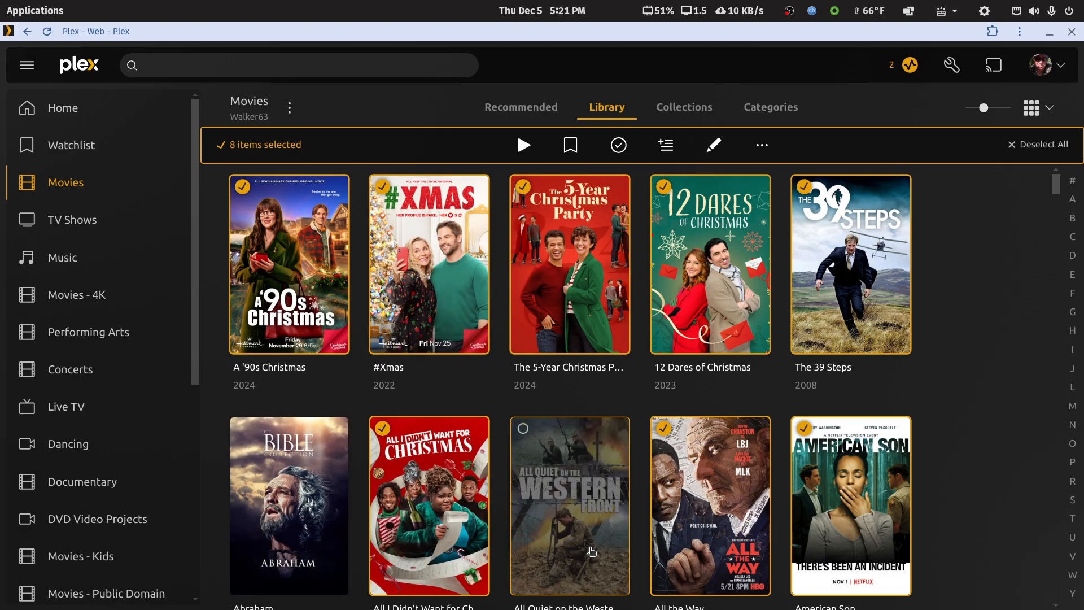
click(758, 536)
click(818, 508)
Step: Add Angel Falls Christmas and Angel of Christmas to the selected Christmas movies
scroll(815, 506, down, 5)
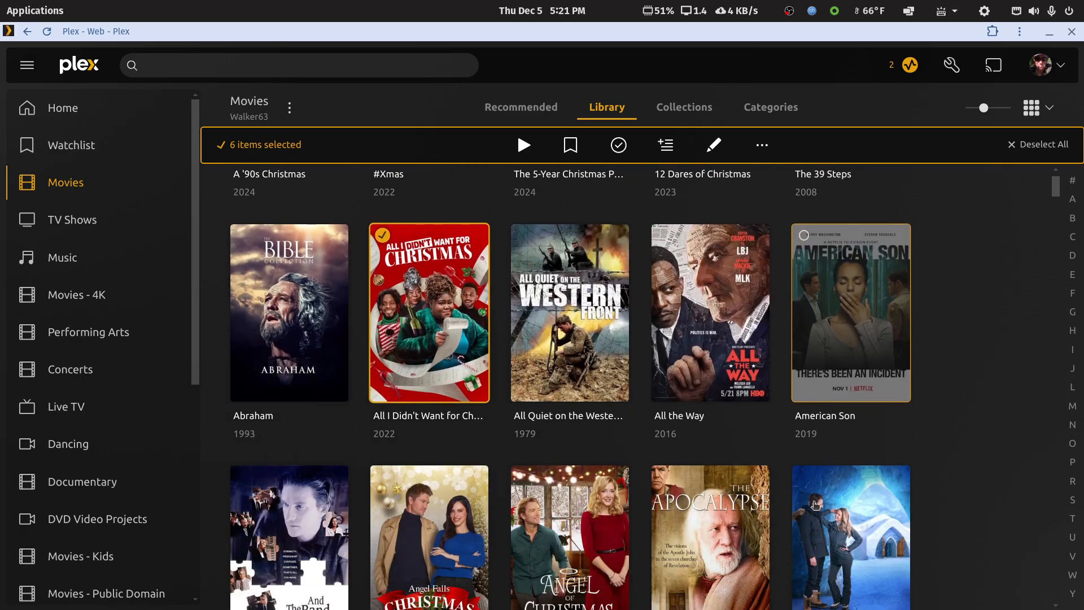
scroll(815, 505, down, 2)
click(477, 365)
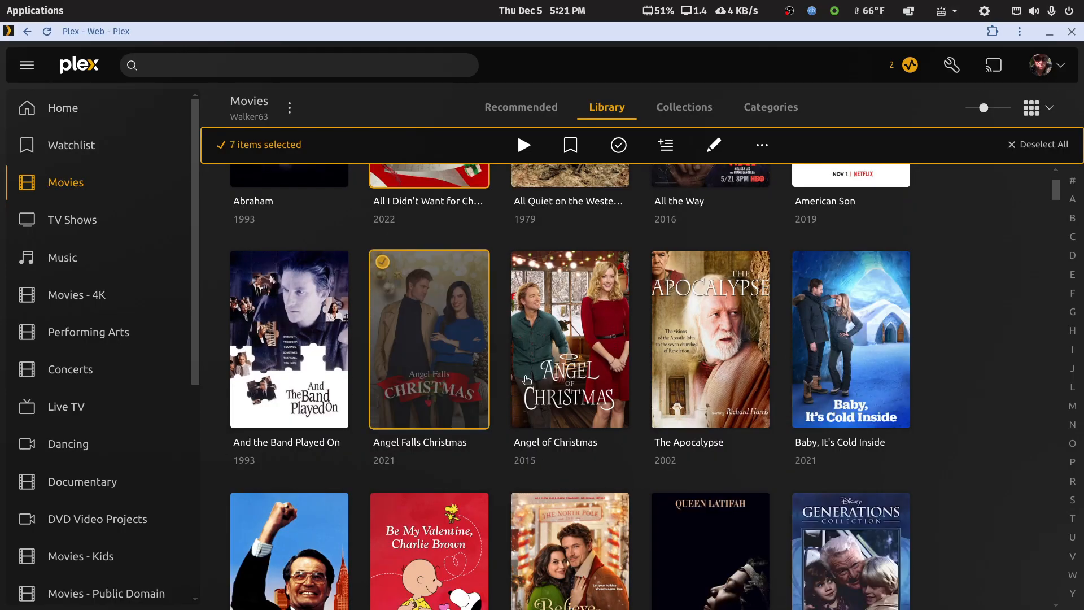
click(580, 371)
scroll(674, 449, up, 5)
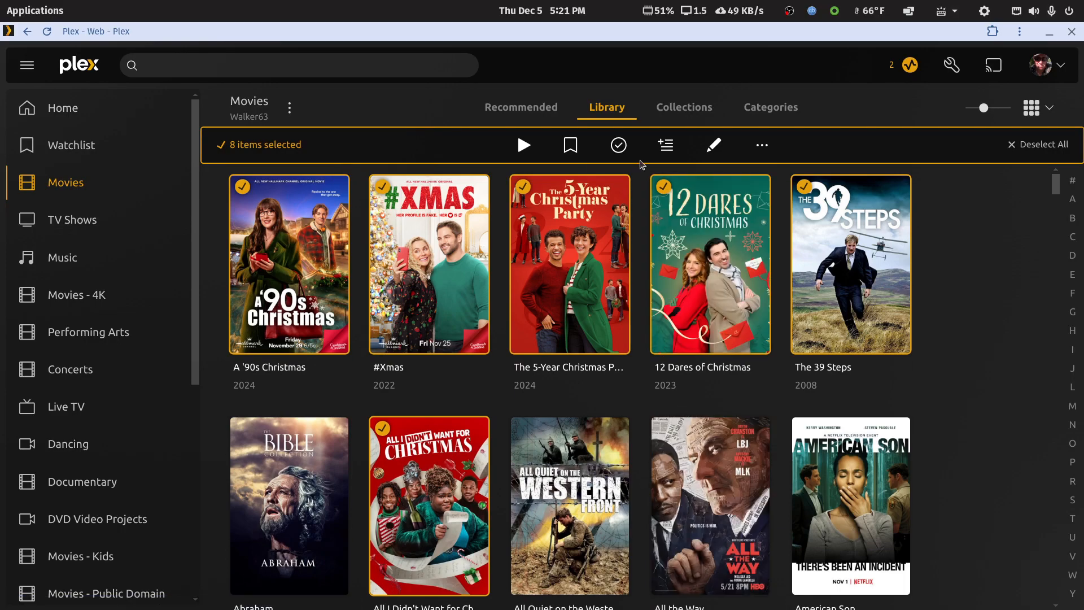
Step: Open the selected movies for bulk editing, examine their shared tag fields including Genres and Collections, and cancel without saving
click(712, 146)
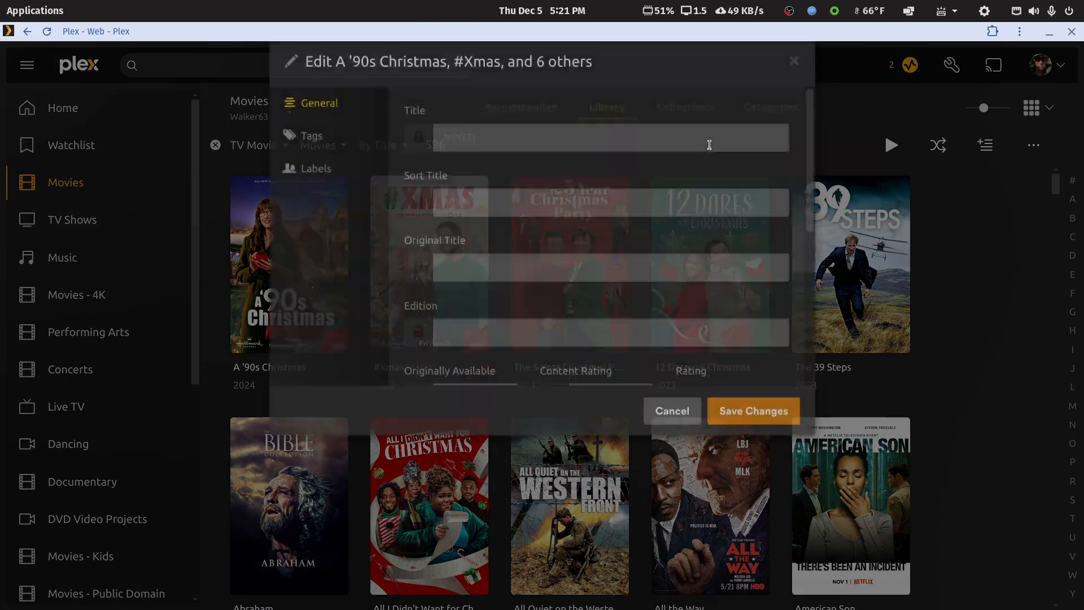
click(320, 193)
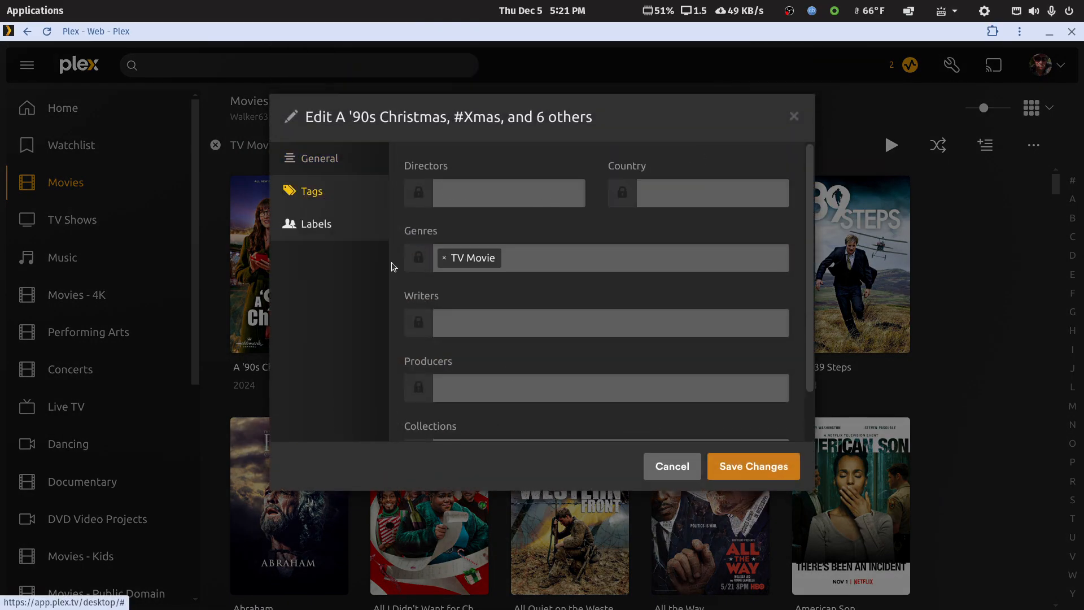
scroll(525, 397, down, 1)
click(657, 463)
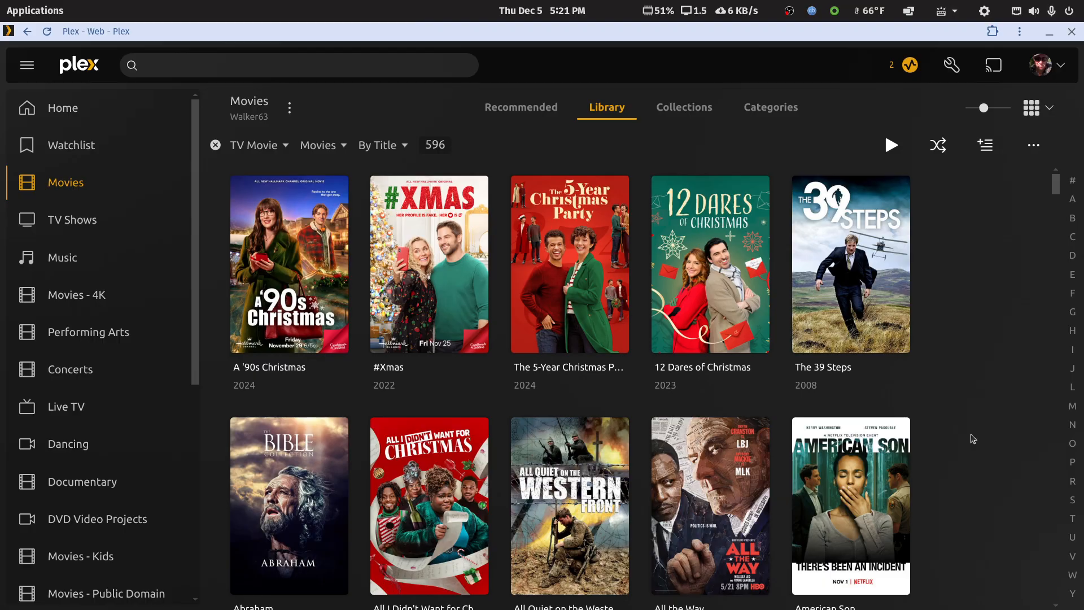
Step: Clear the TV Movie filter from the Movies library and minimize the Plex Web window
click(216, 145)
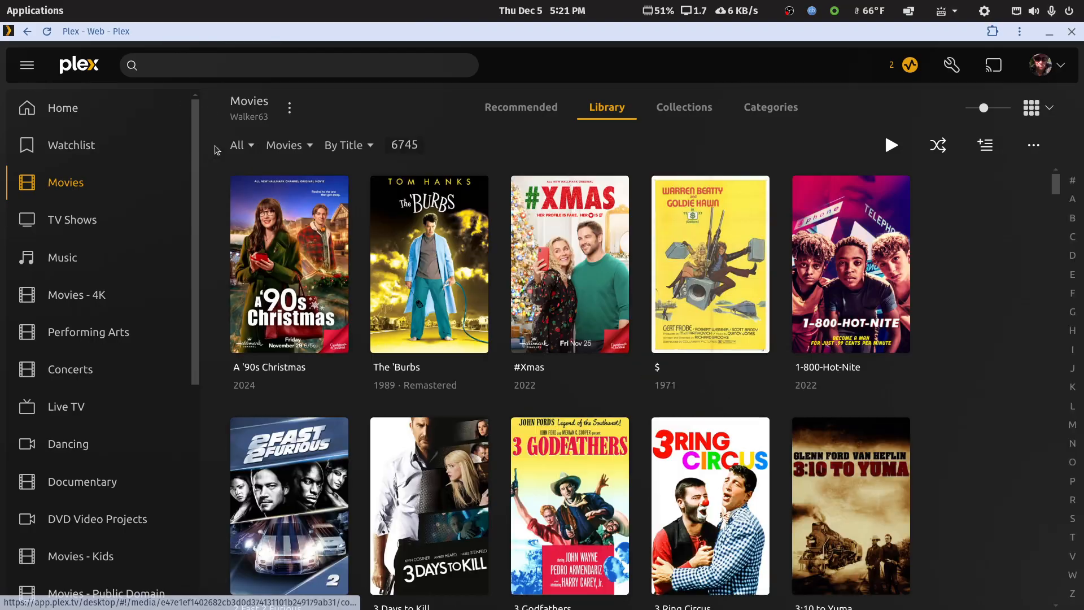
click(1049, 32)
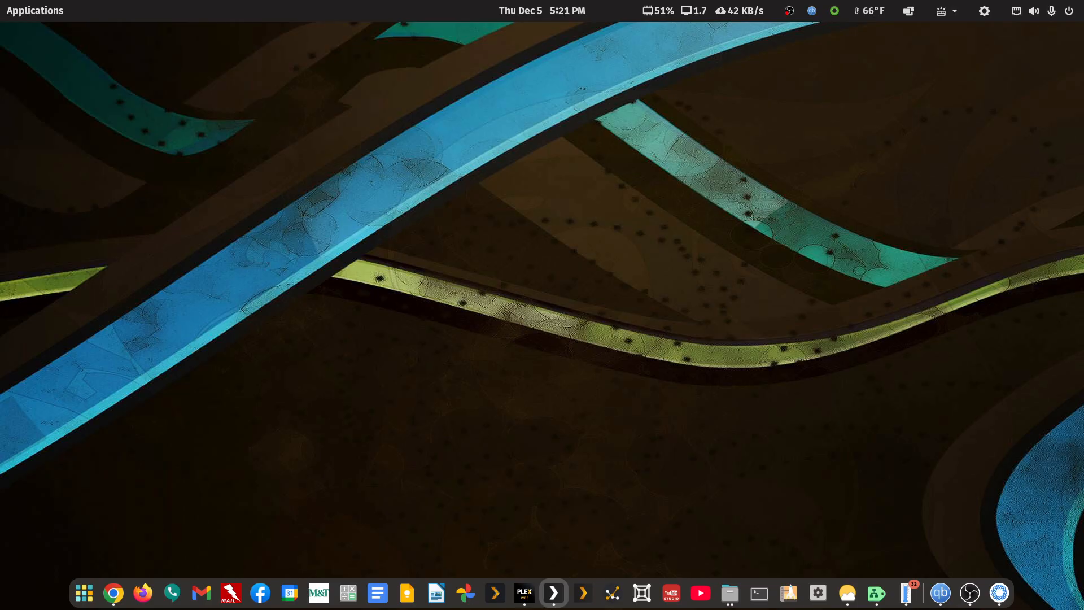
Step: Bring back the Plex Direct IP window, maximize it, and view the Christmas Countdown collection's poster
click(553, 593)
double_click(413, 47)
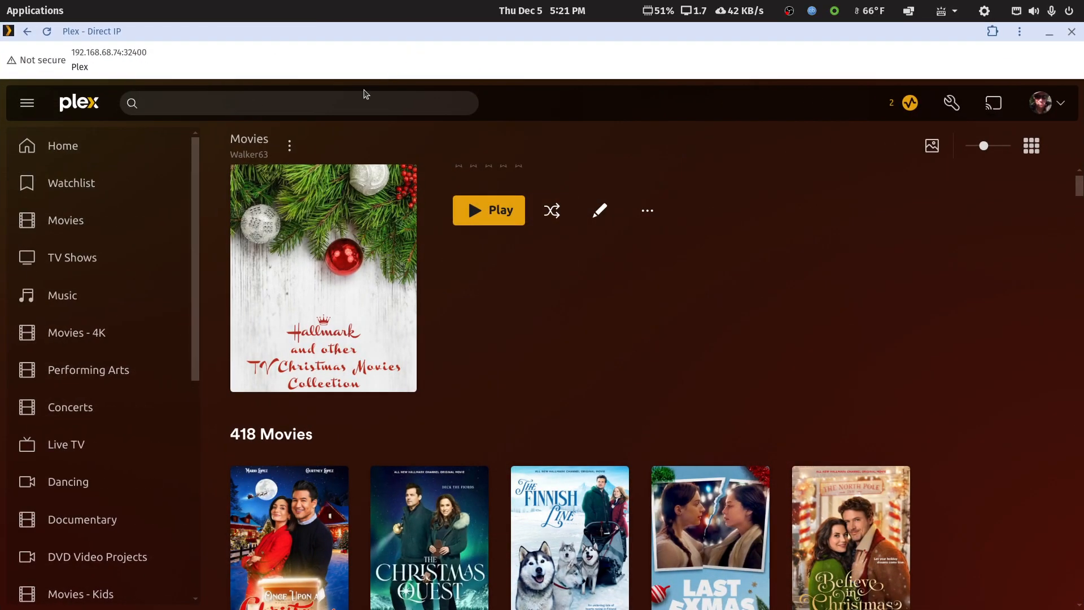
scroll(500, 348, up, 2)
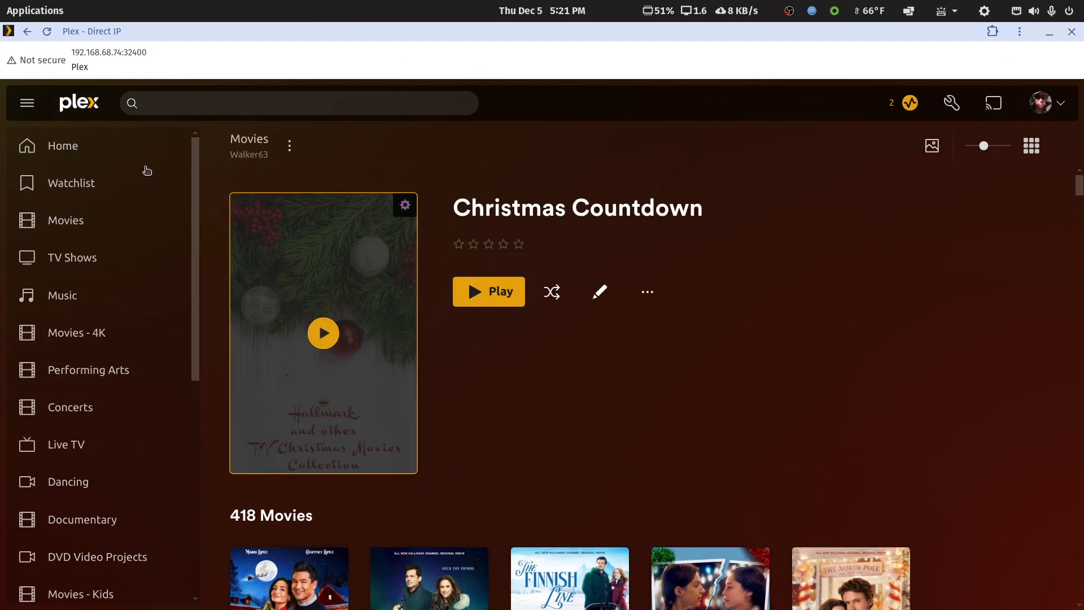
Step: Search the installed applications for gimp and launch GNU Image Manipulation Program
click(44, 7)
text(gi)
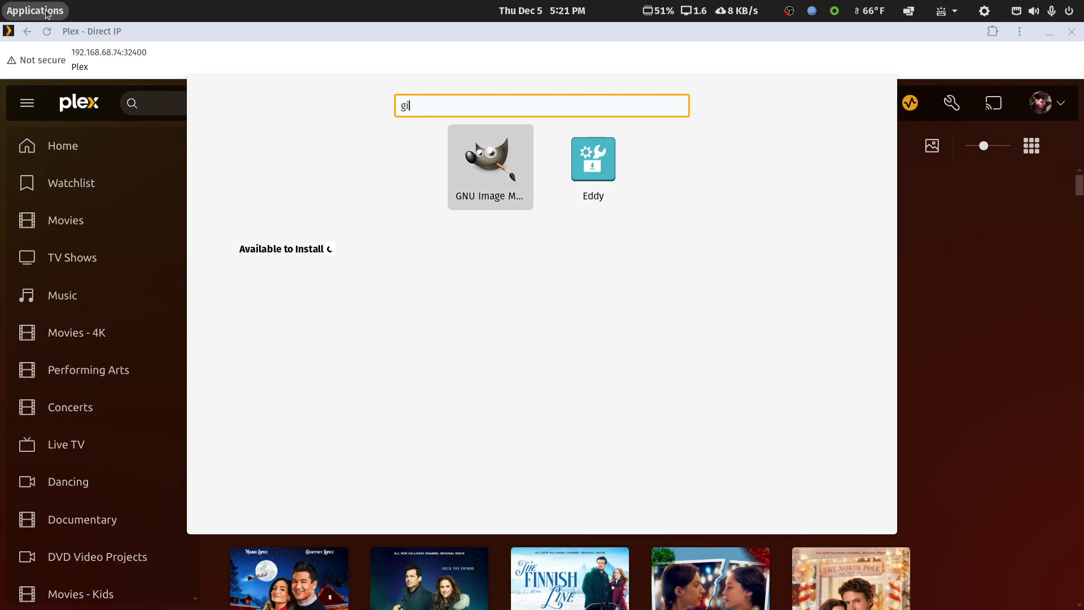
text(mp)
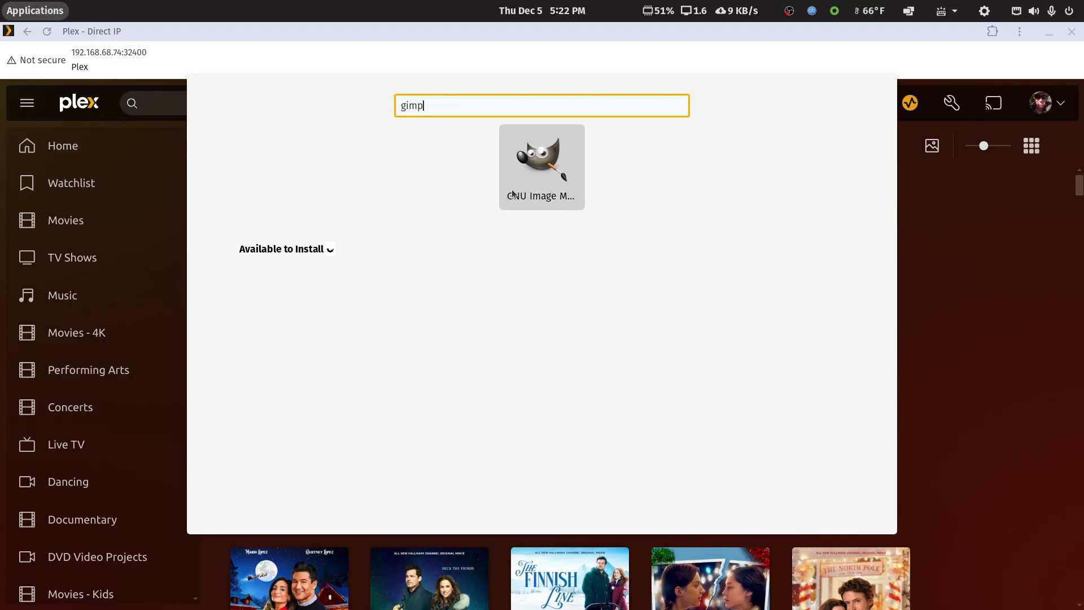
click(533, 171)
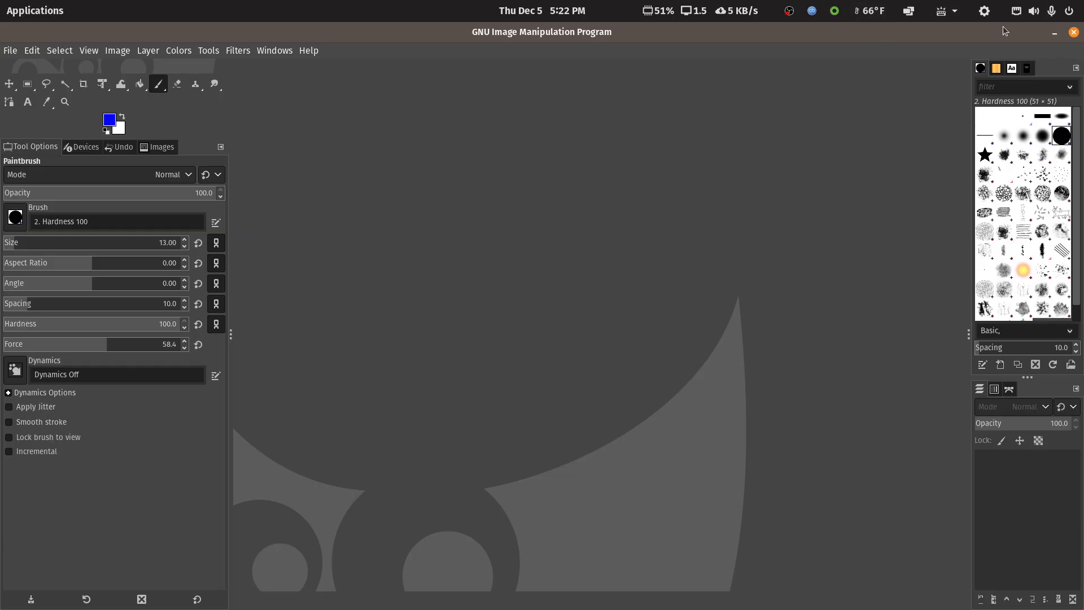
Step: Close GNU Image Manipulation Program and restore the maximized Plex Direct IP window to its smaller size
click(1073, 32)
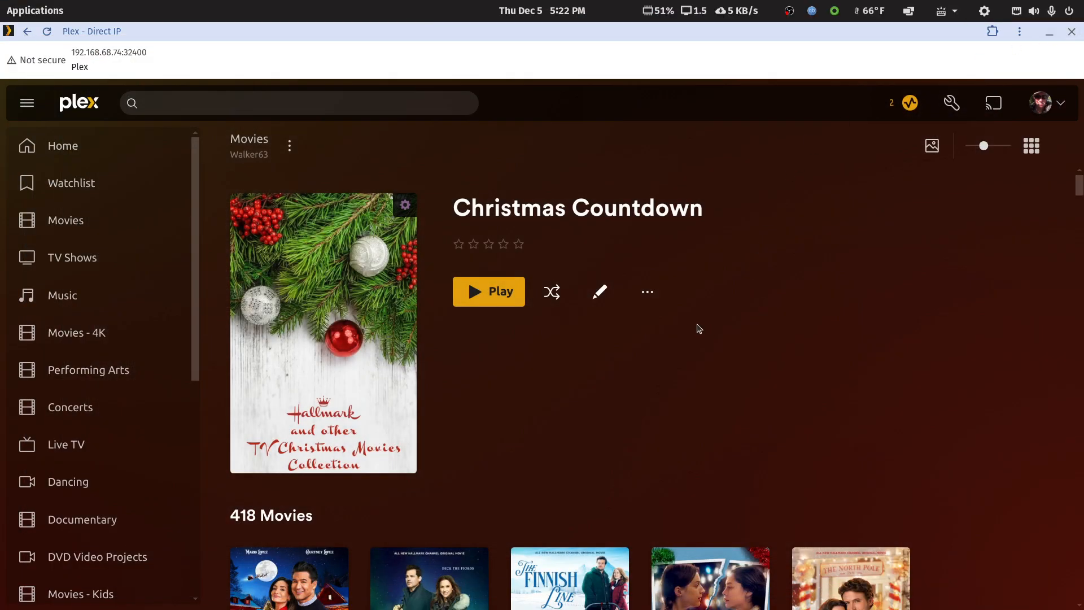
scroll(619, 391, down, 2)
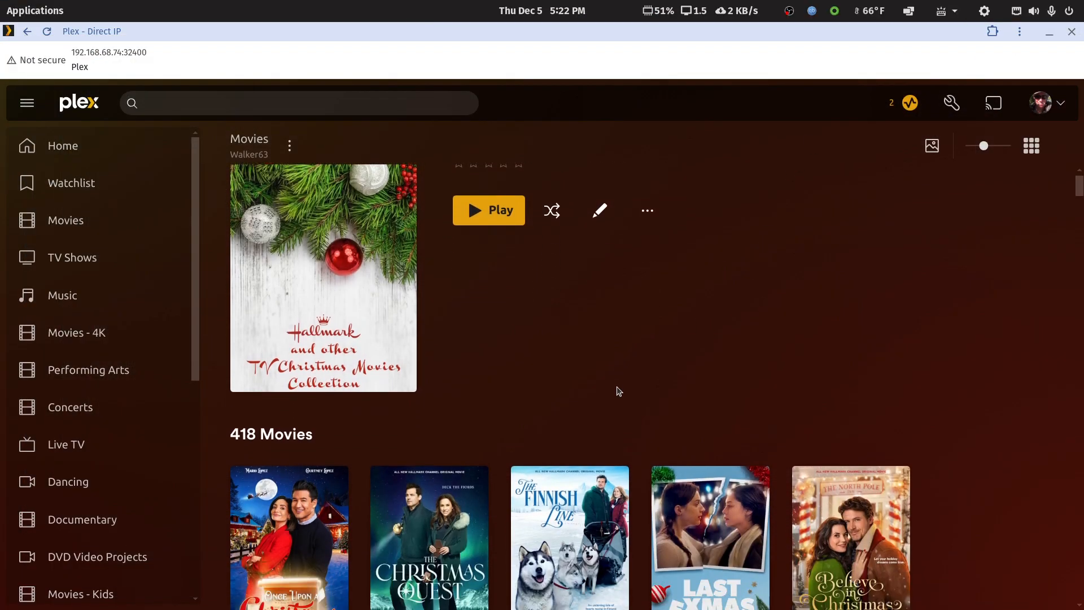
double_click(953, 35)
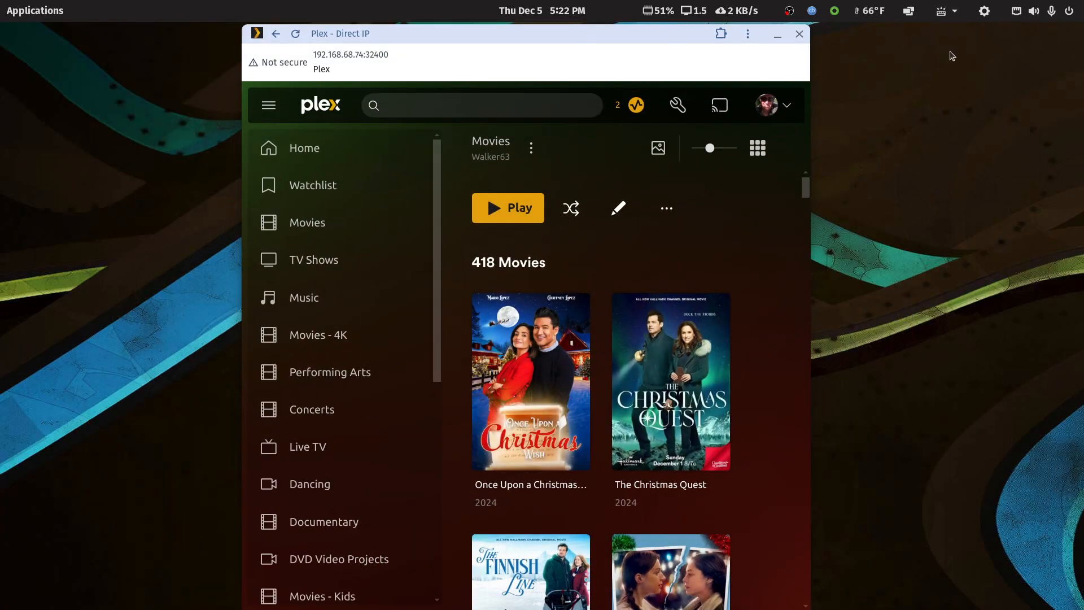